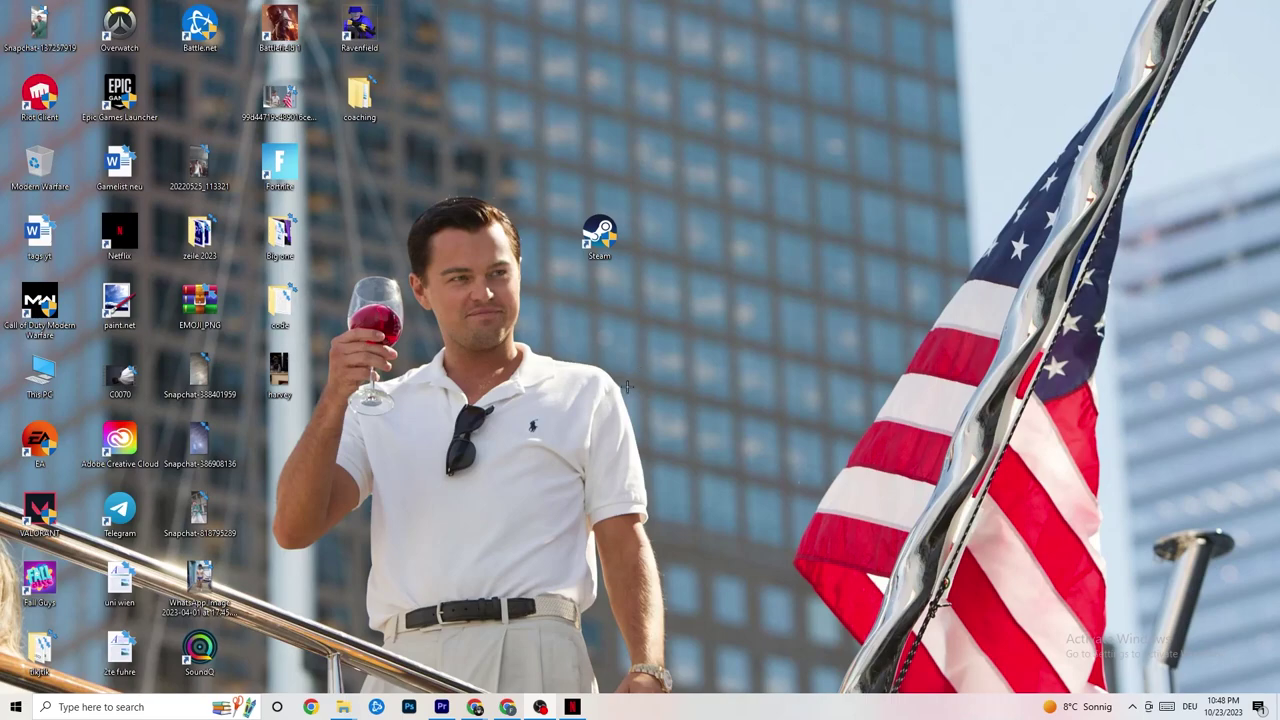
Review the Windows Update and Troubleshoot pages under Update & Security in Windows Settings, and minimize the window.
click(4, 715)
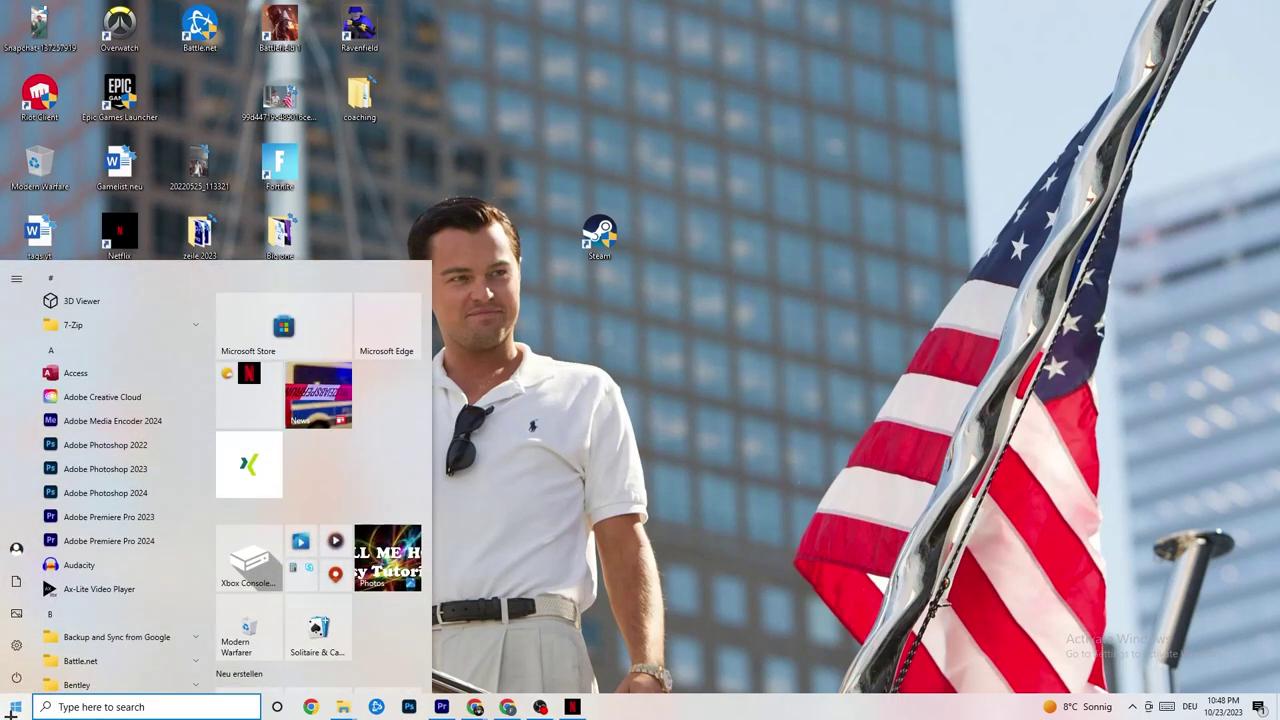
click(16, 645)
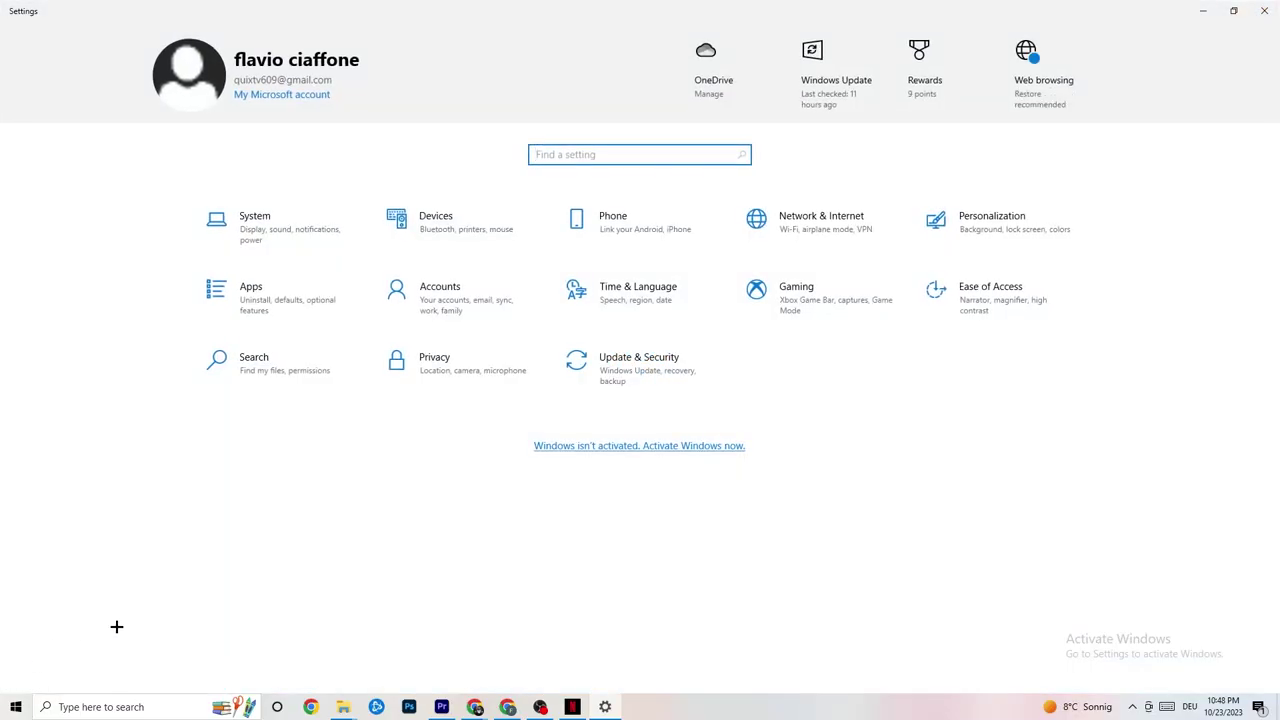
click(618, 384)
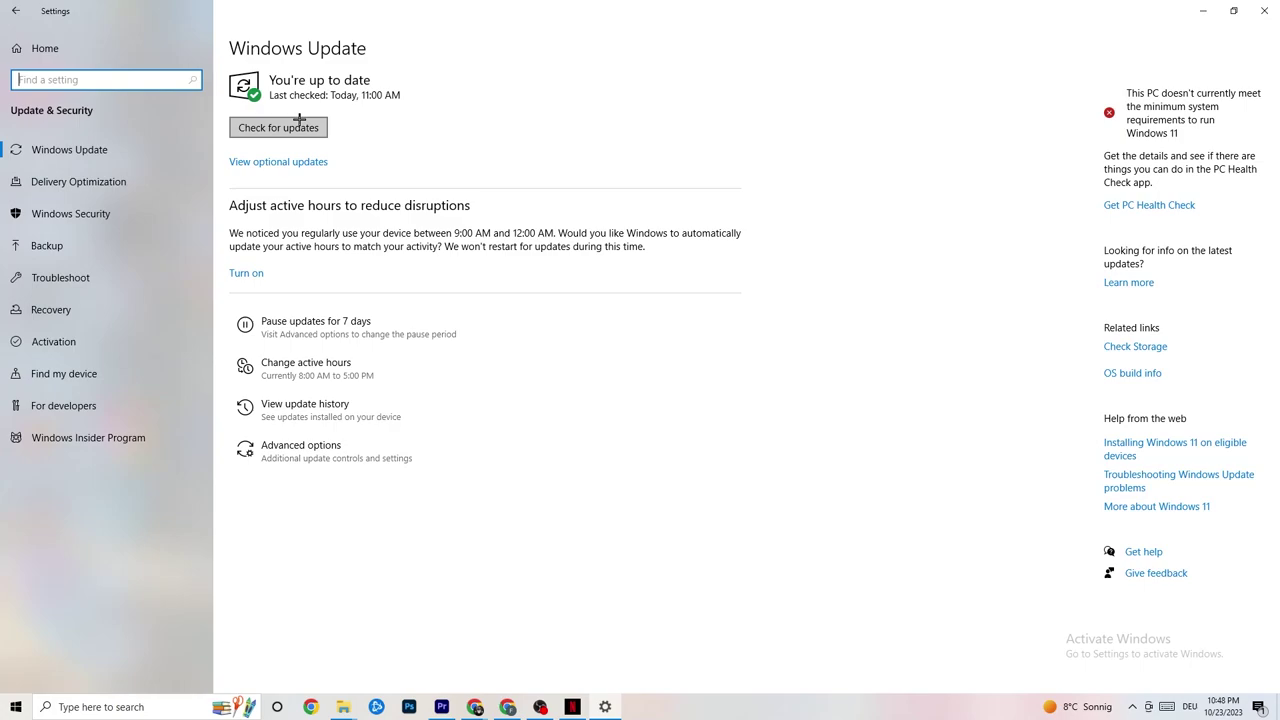
click(401, 91)
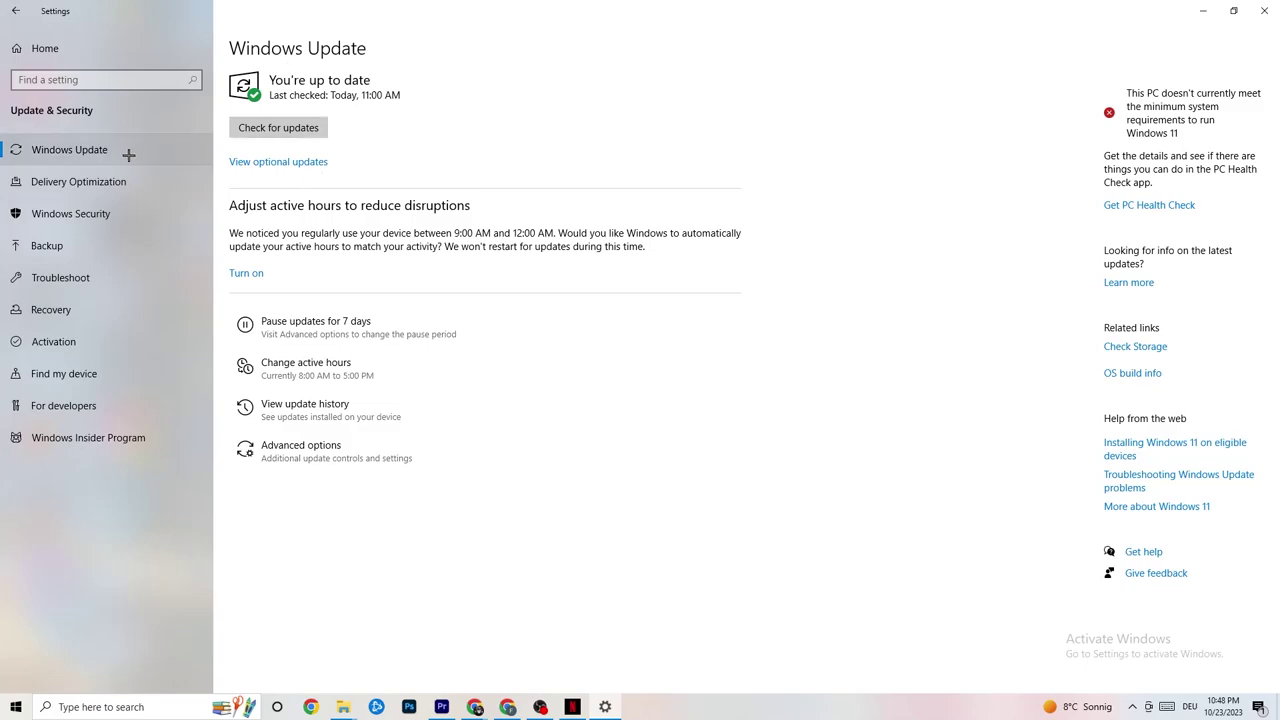
click(80, 279)
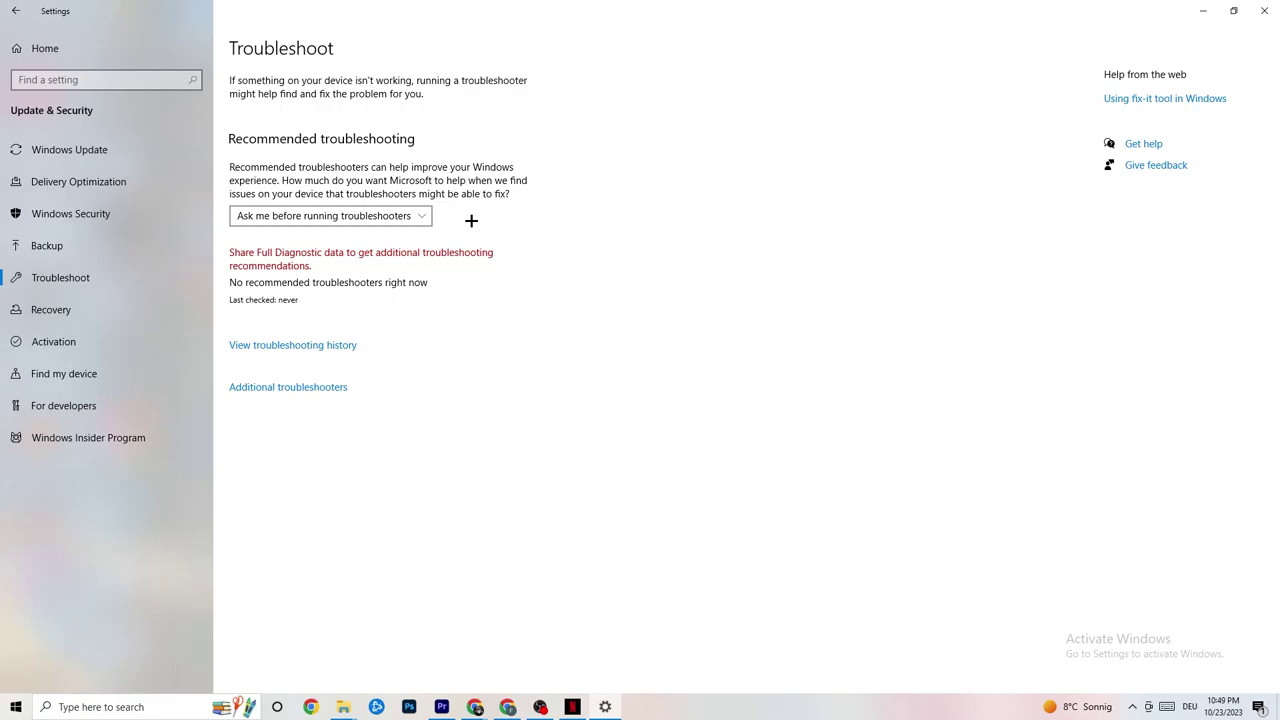
click(1203, 10)
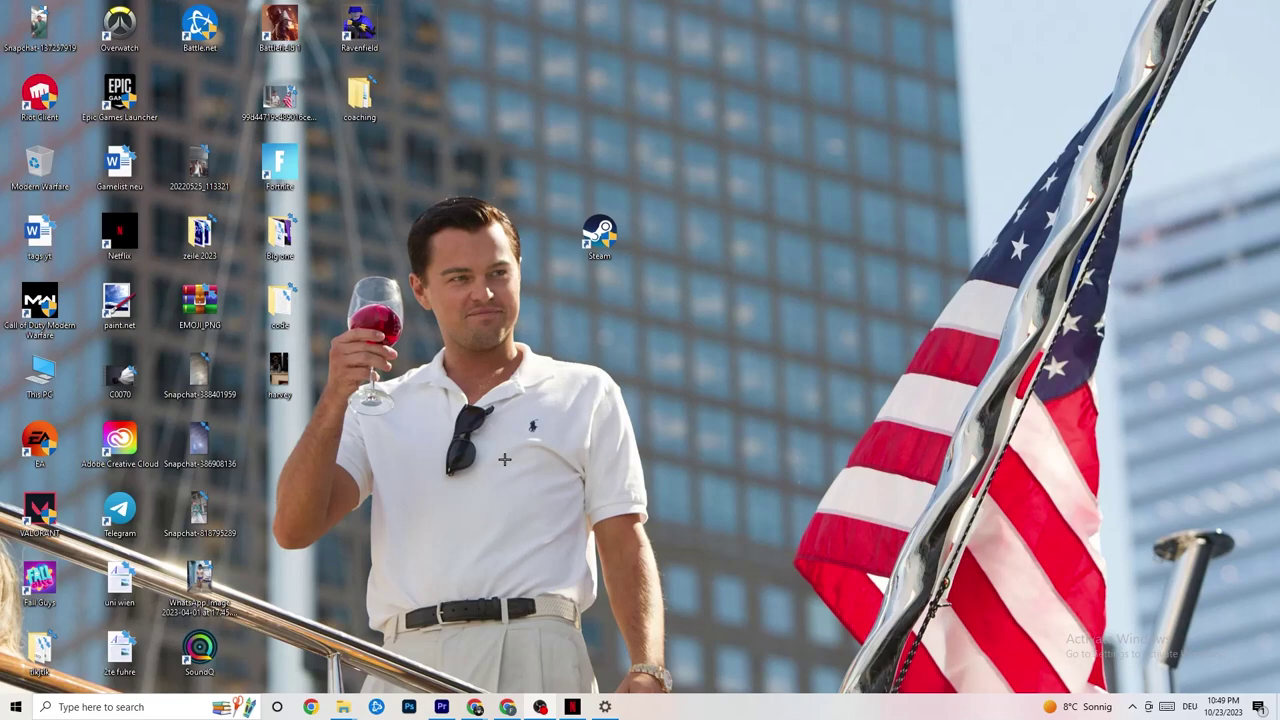
drag(593, 238, 639, 305)
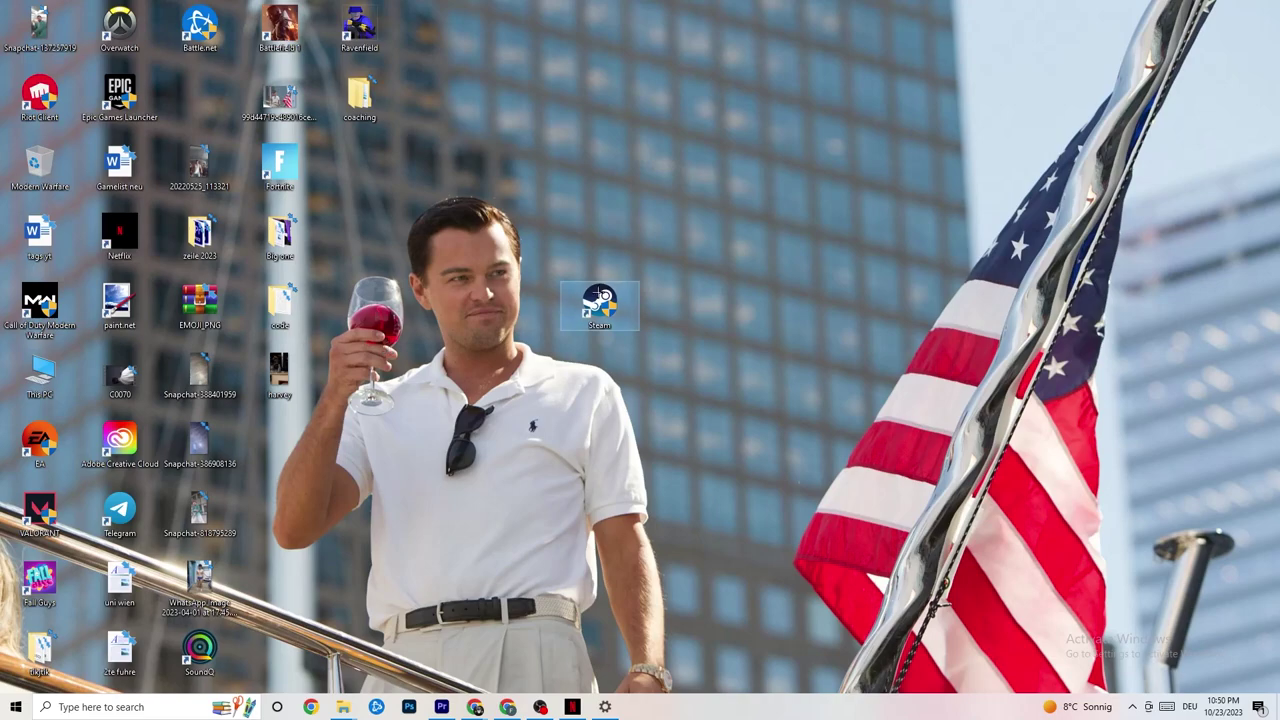
right_click(607, 301)
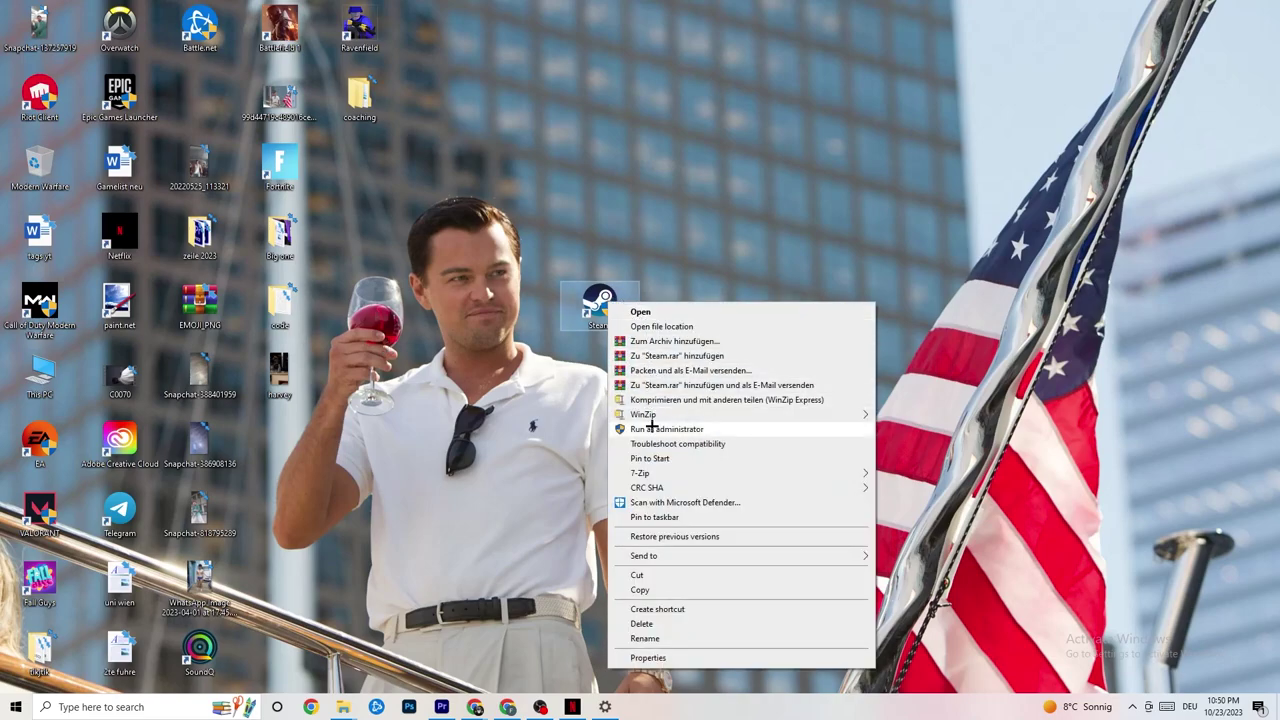
click(490, 400)
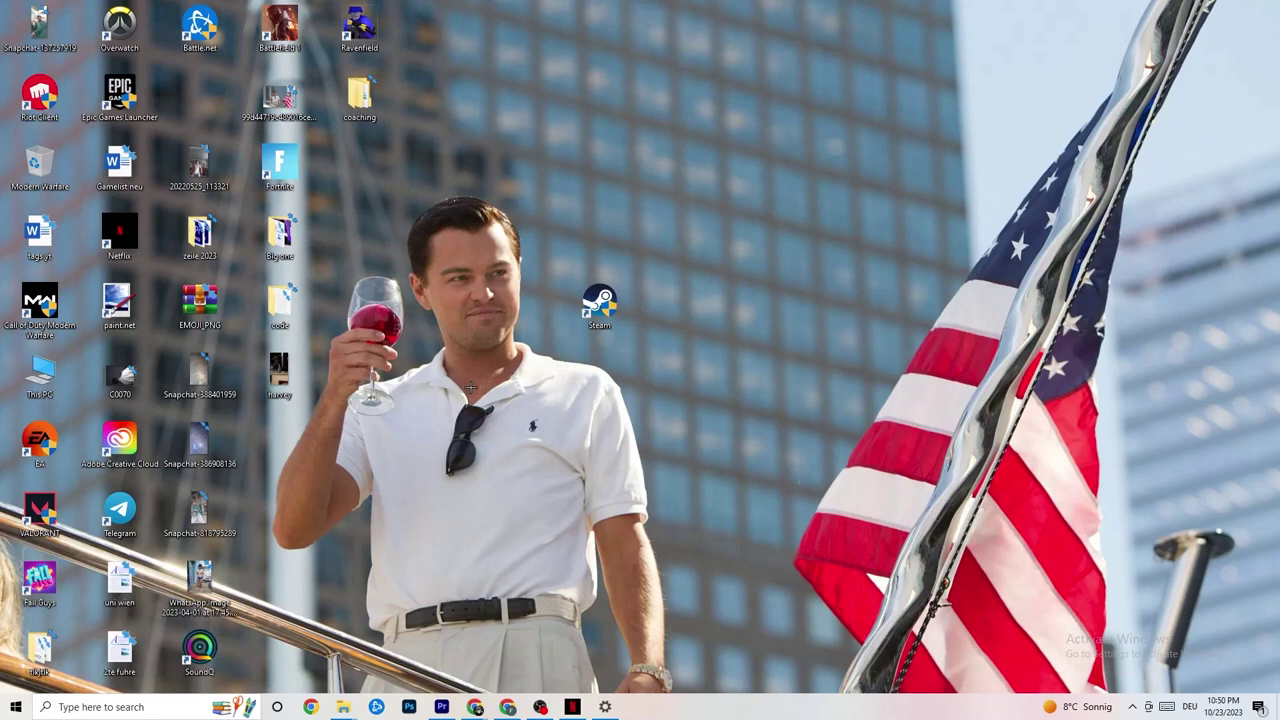
drag(605, 308, 598, 238)
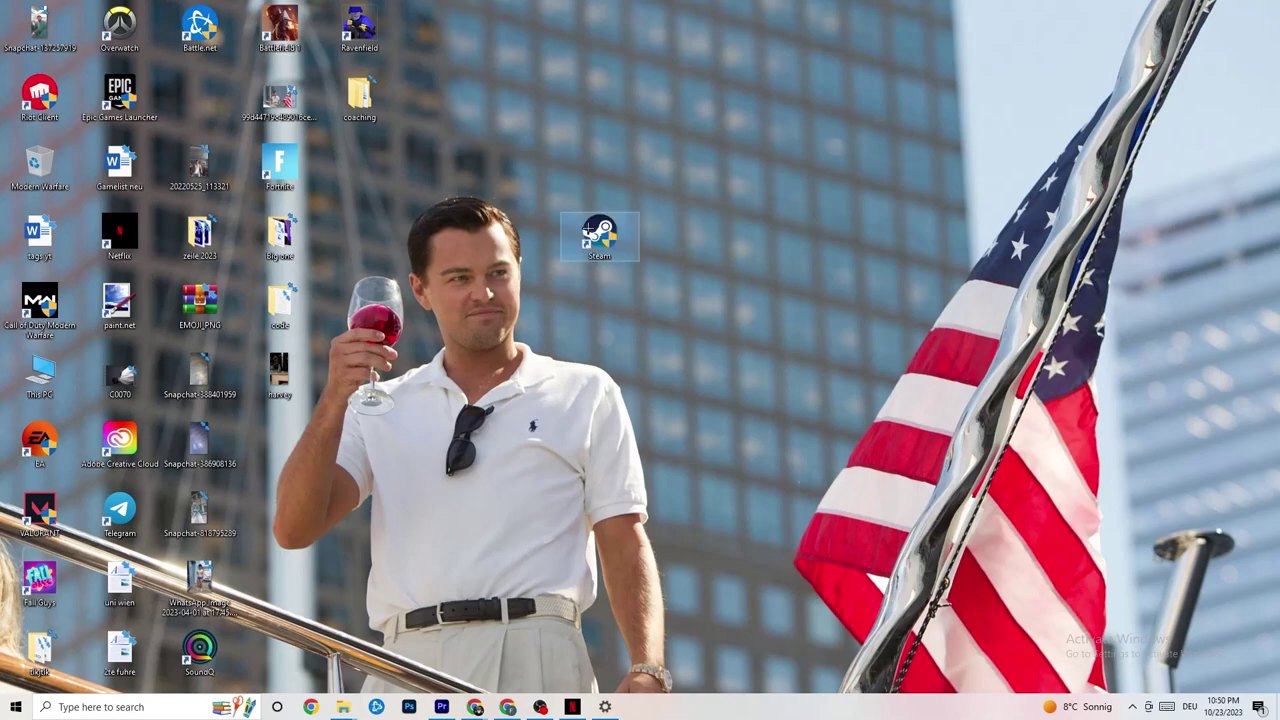
Open the compatibility settings in the properties of the Steam desktop shortcut.
right_click(590, 229)
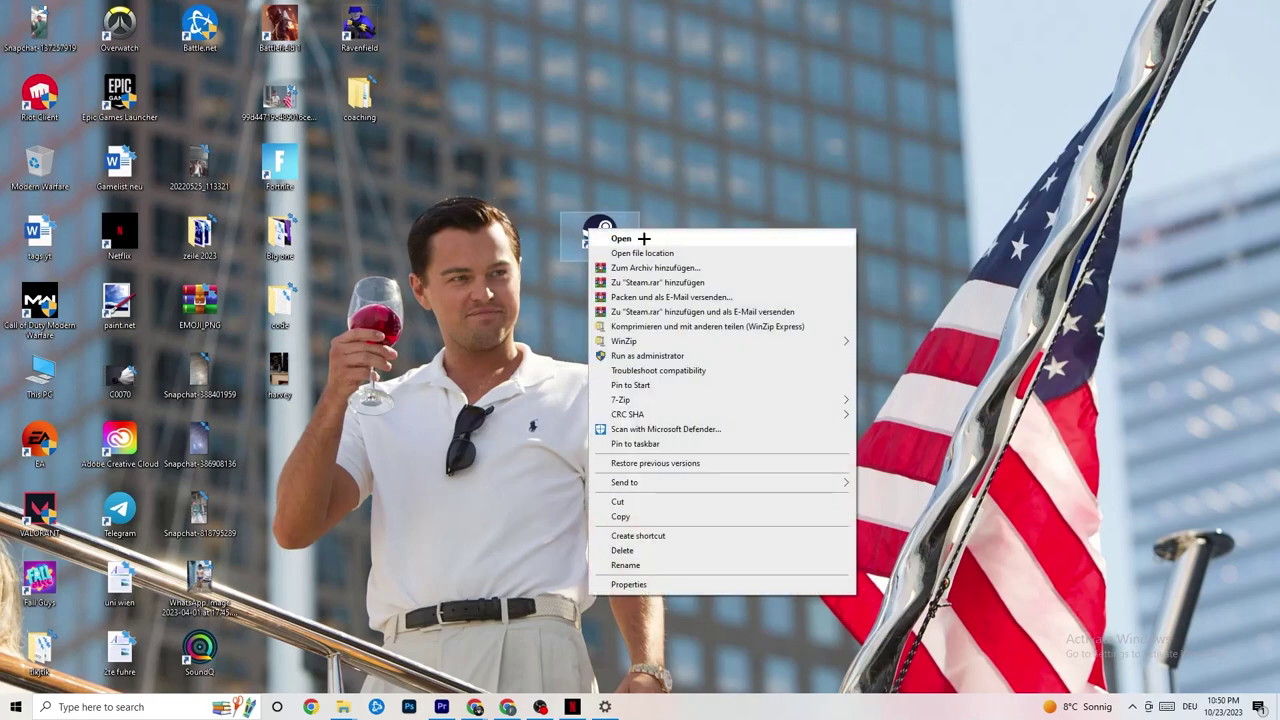
click(638, 587)
drag(689, 240, 617, 113)
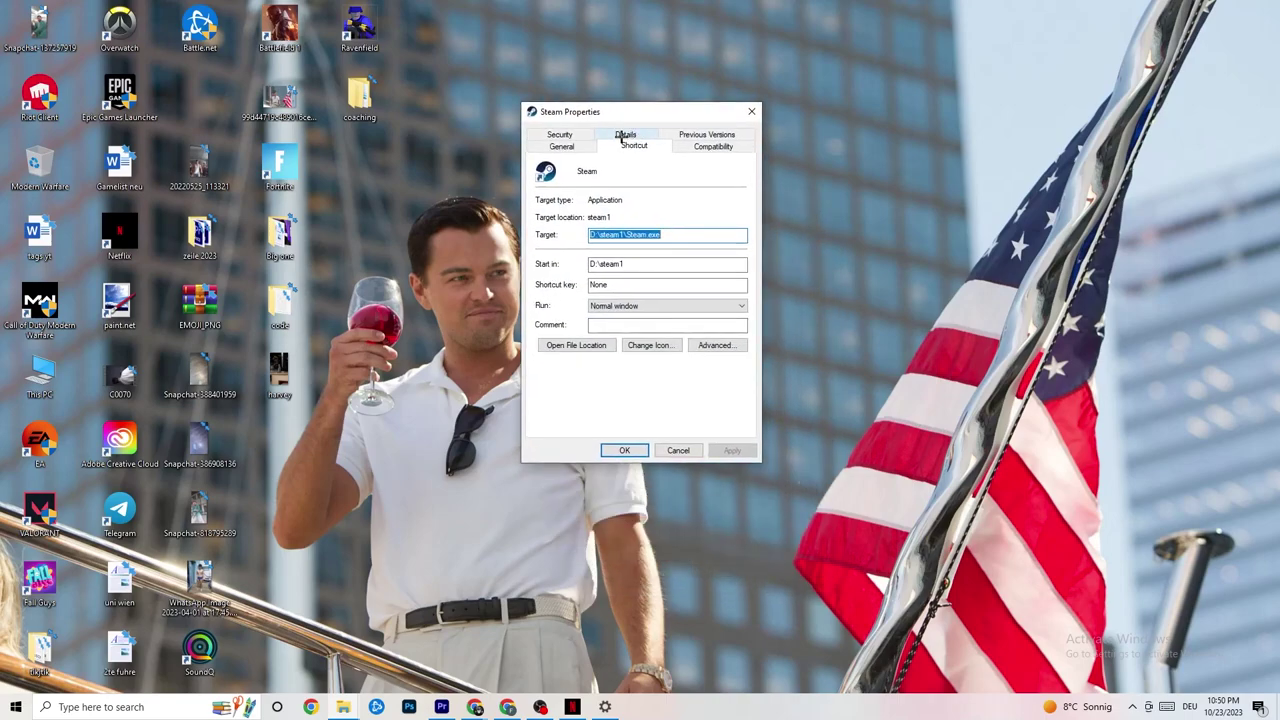
click(709, 146)
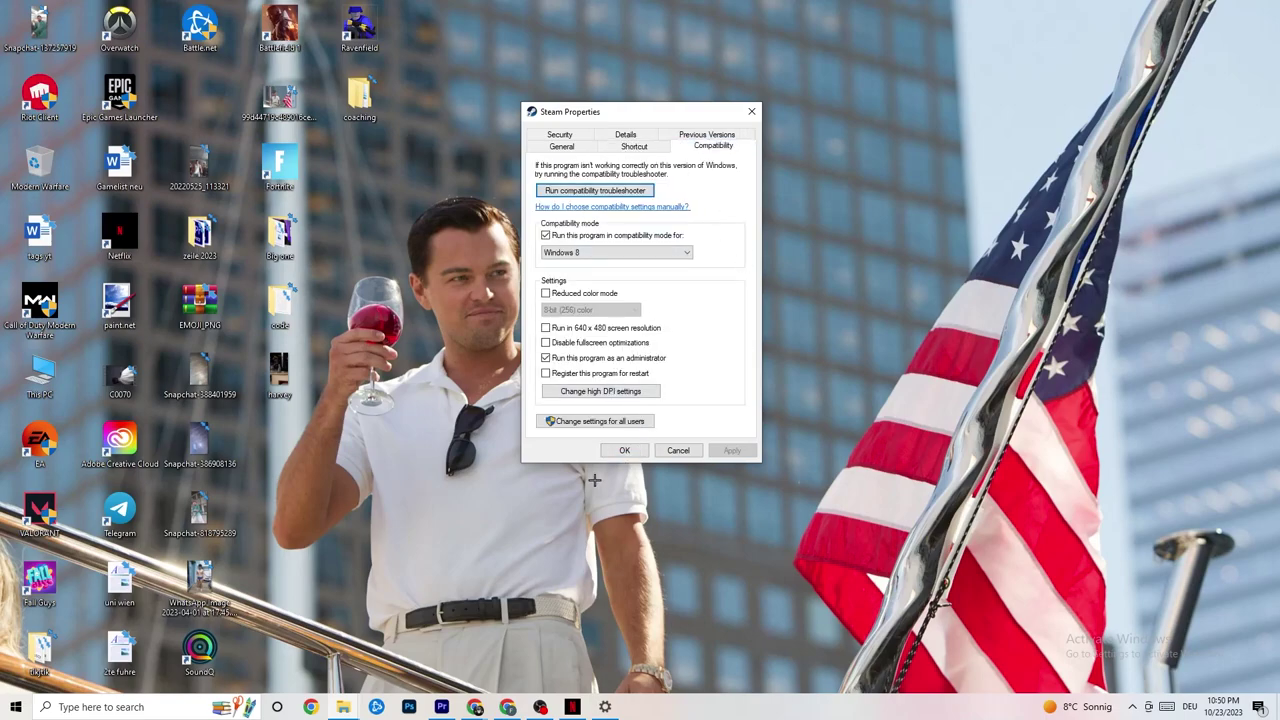
Set Steam to run in compatibility mode for Windows 8 and confirm the properties.
click(545, 234)
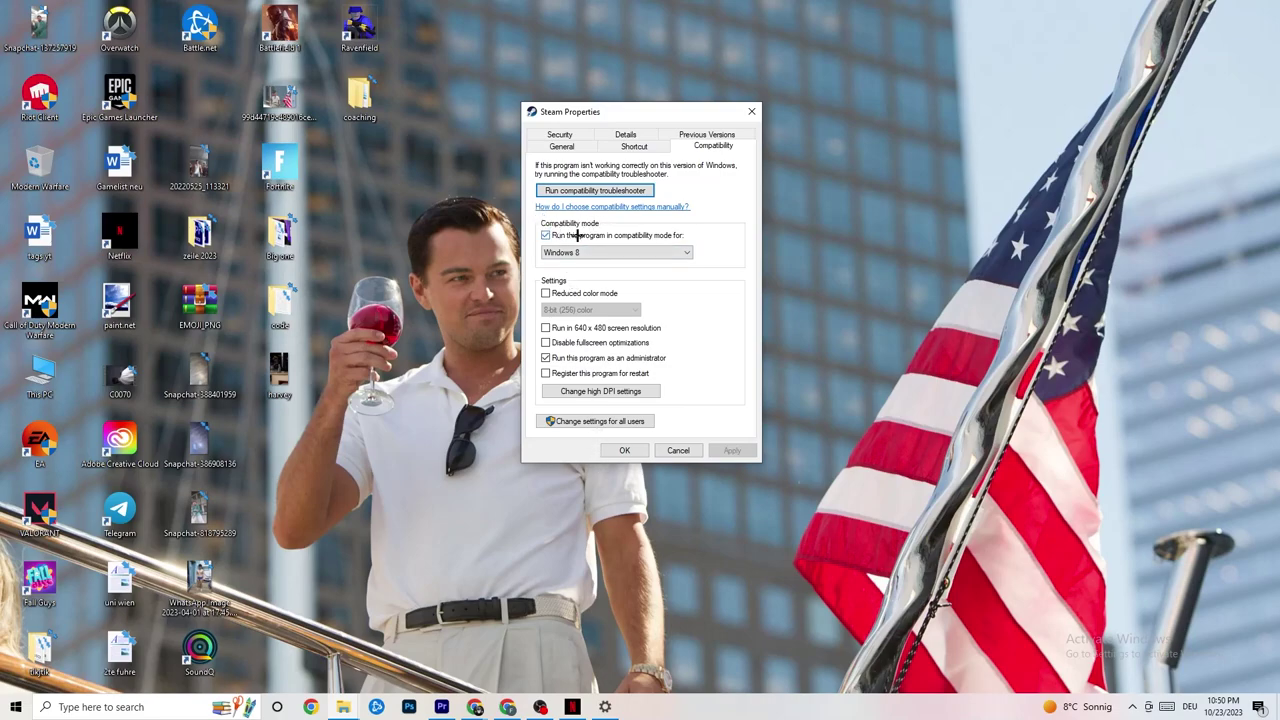
click(648, 250)
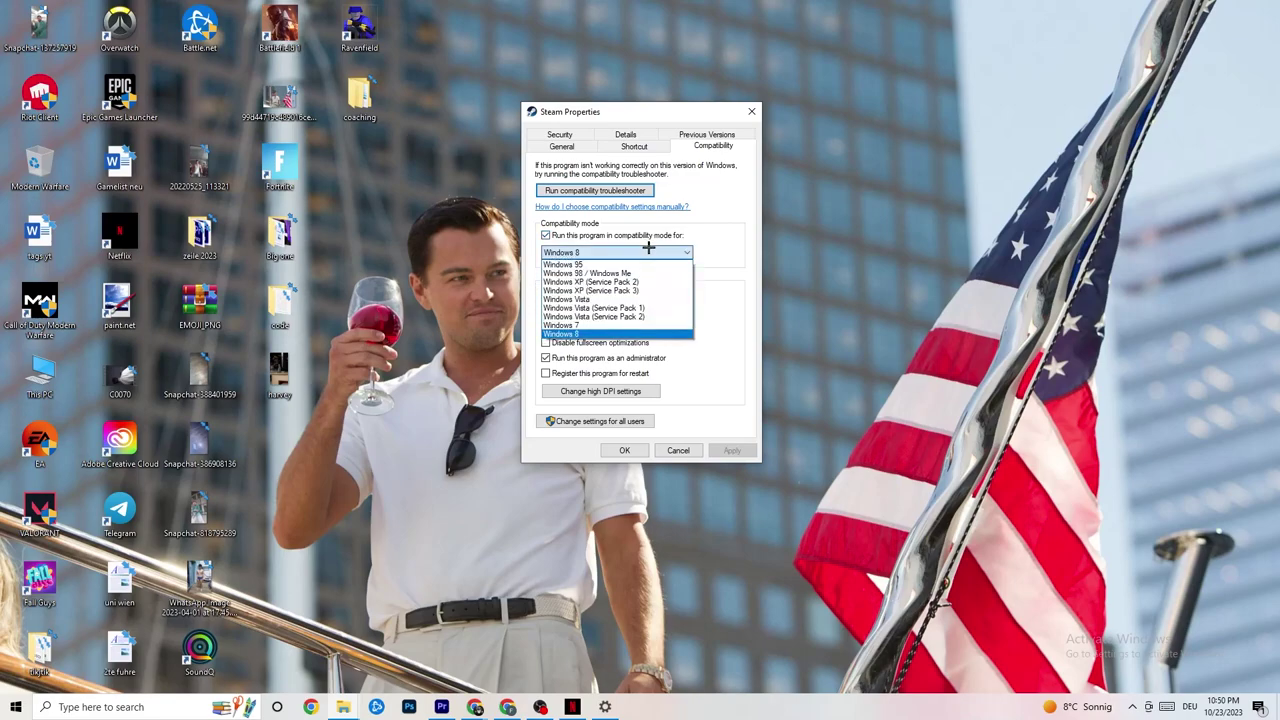
click(664, 330)
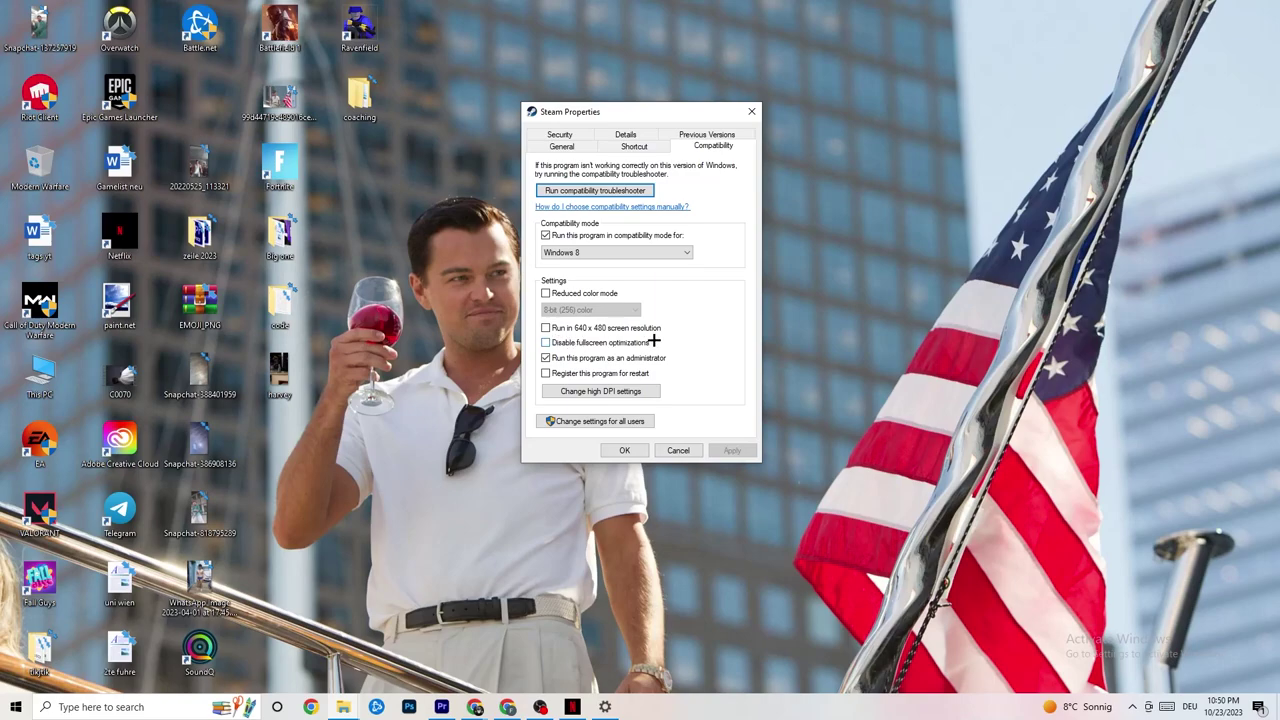
click(626, 451)
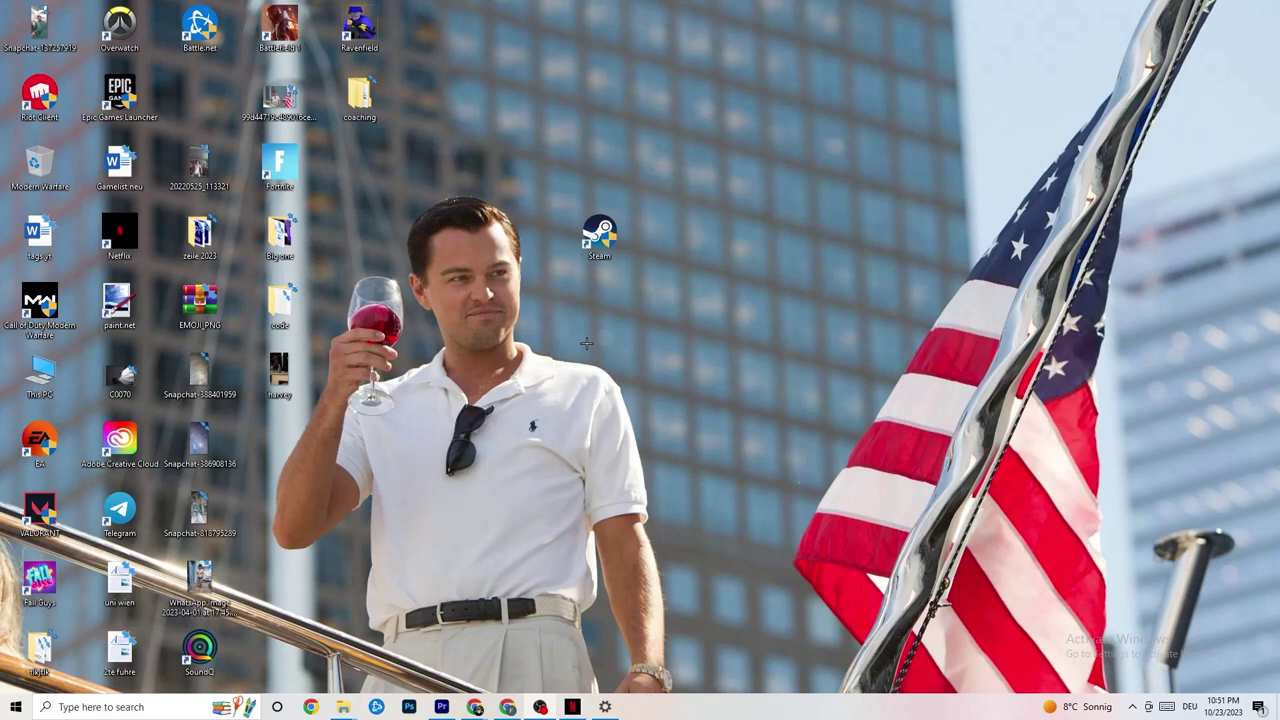
right_click(580, 240)
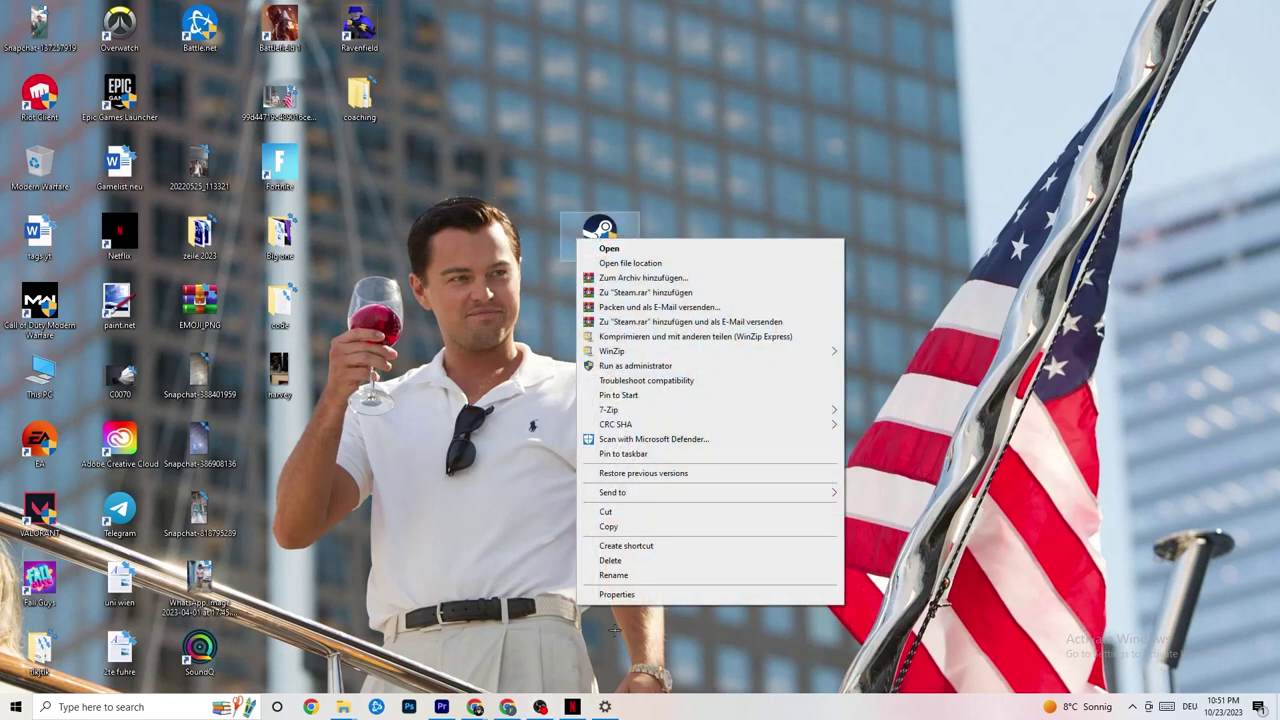
click(472, 292)
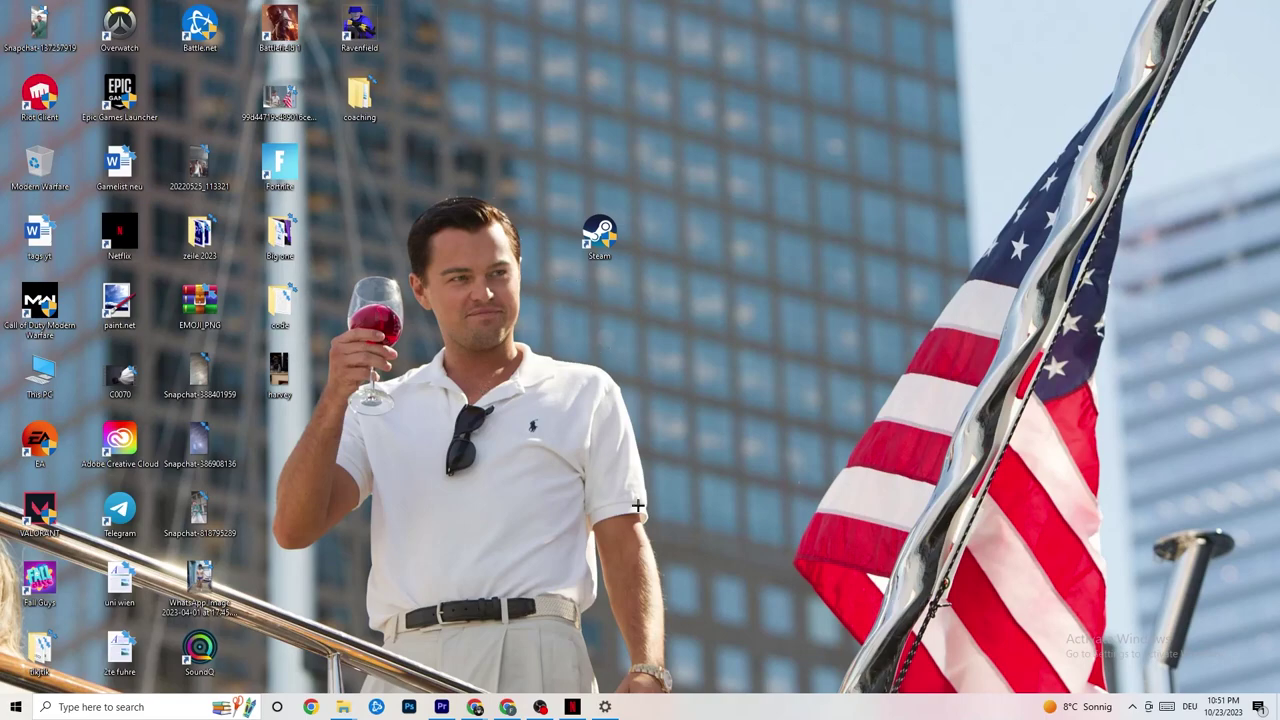
Return to Windows Settings, open the System display page and review the scaling options for text, apps and other items.
click(16, 707)
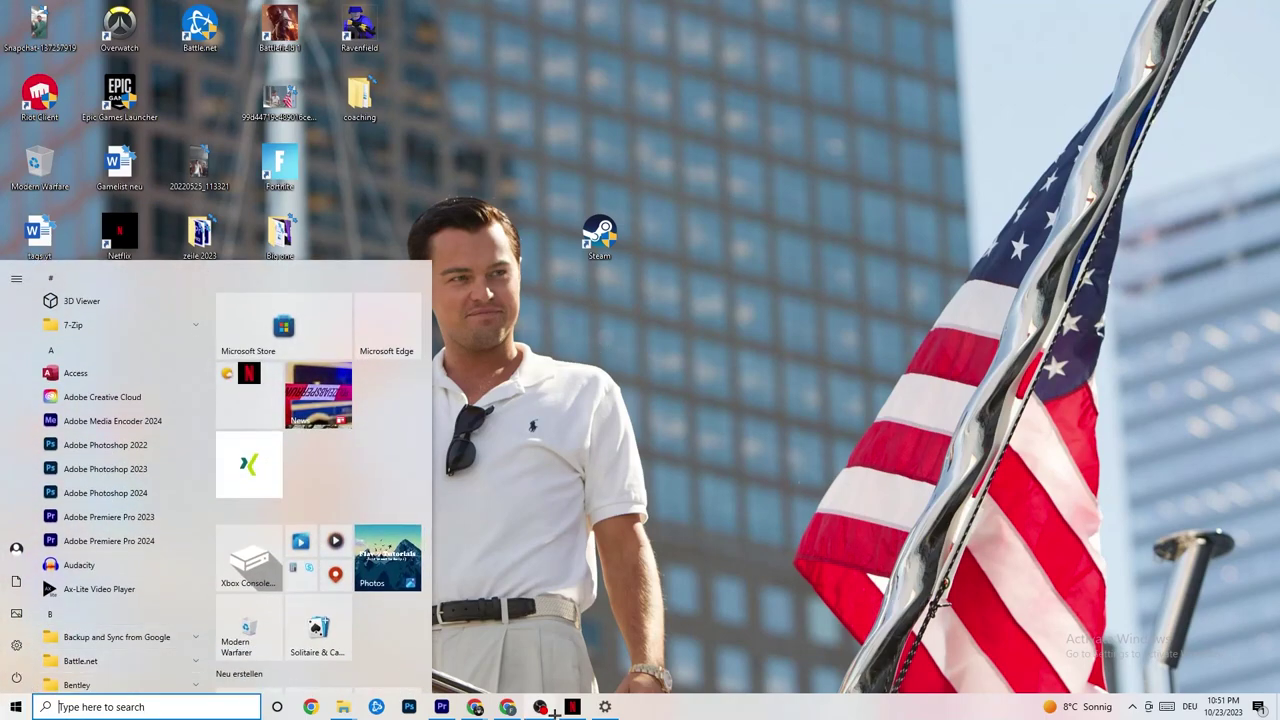
click(605, 707)
click(12, 14)
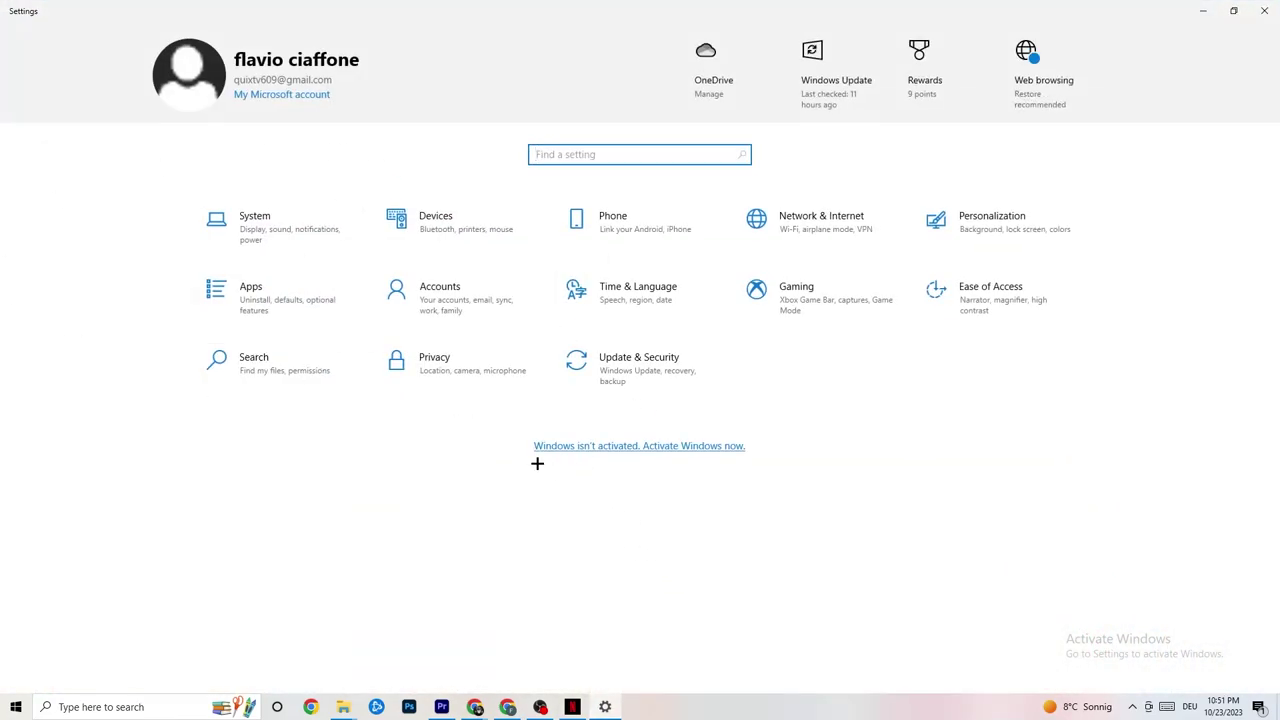
click(303, 245)
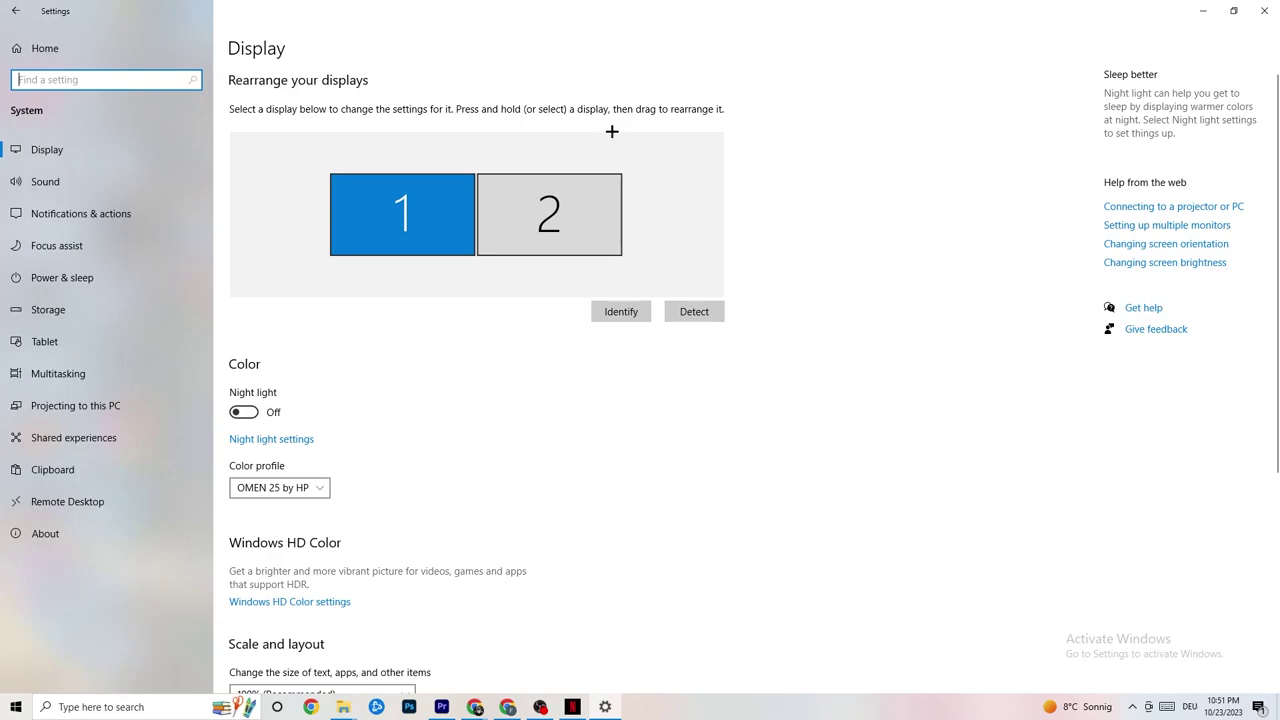
scroll(365, 260, down, 3)
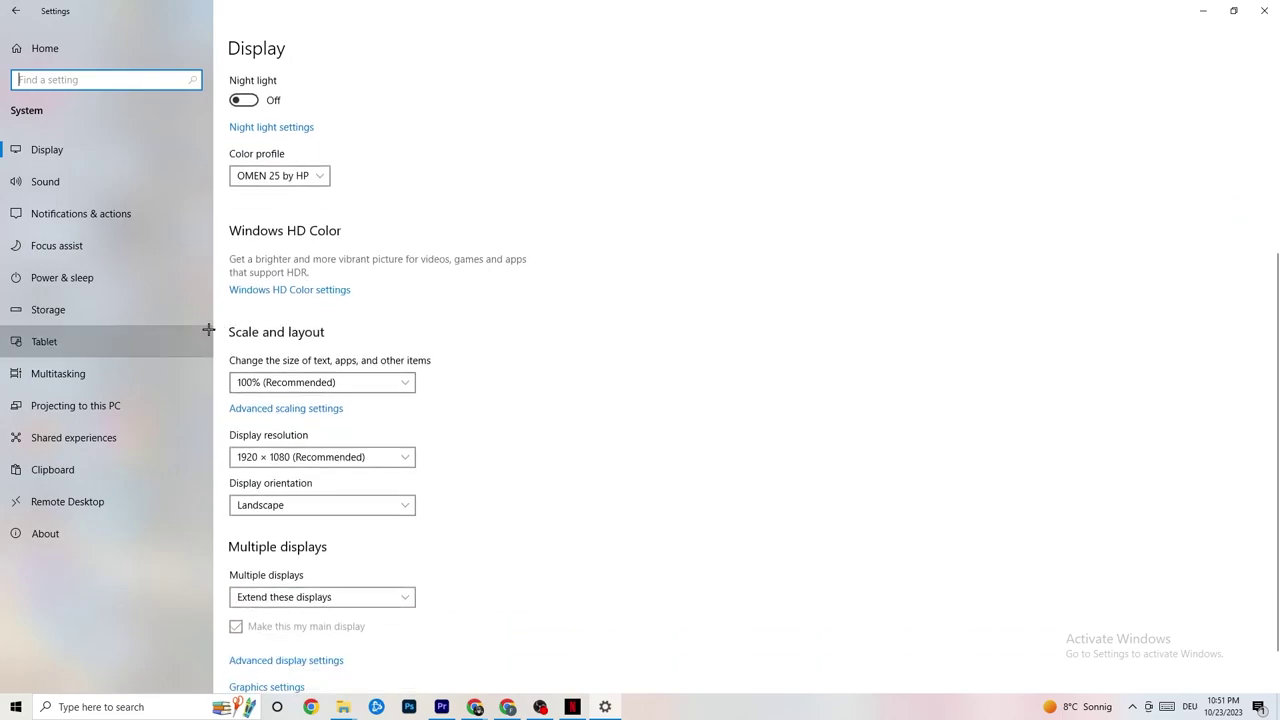
click(387, 334)
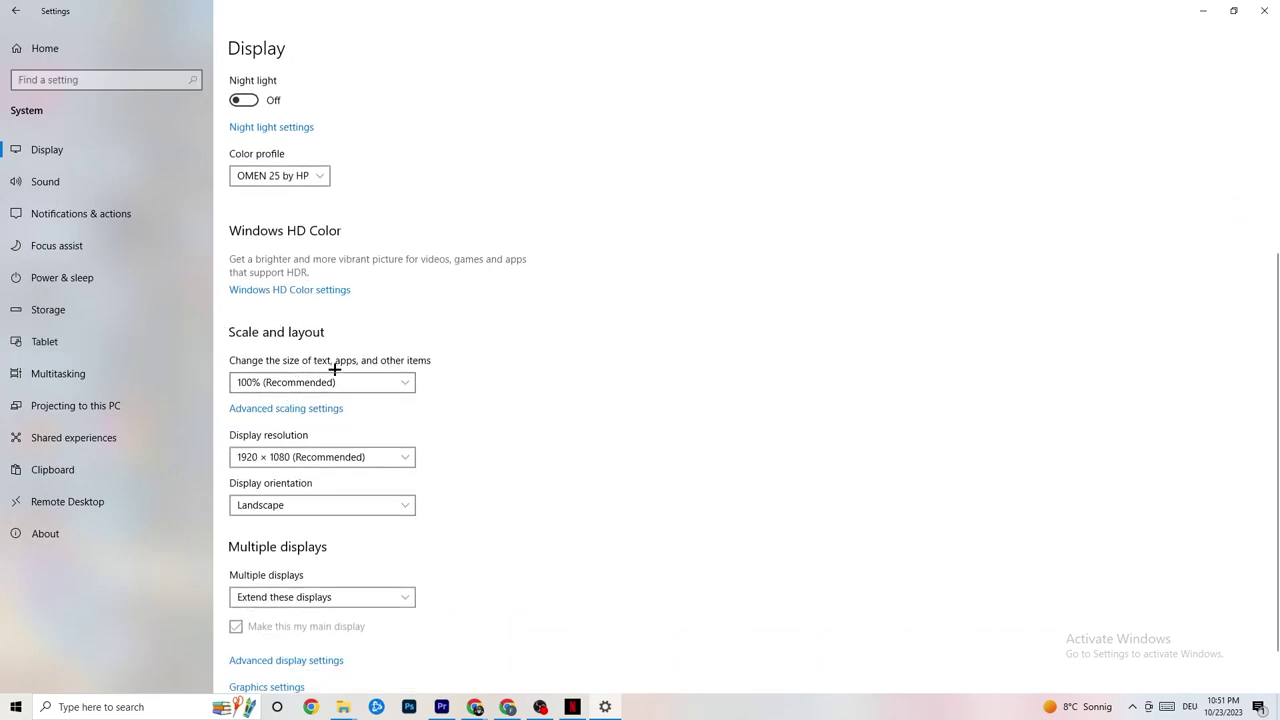
click(388, 373)
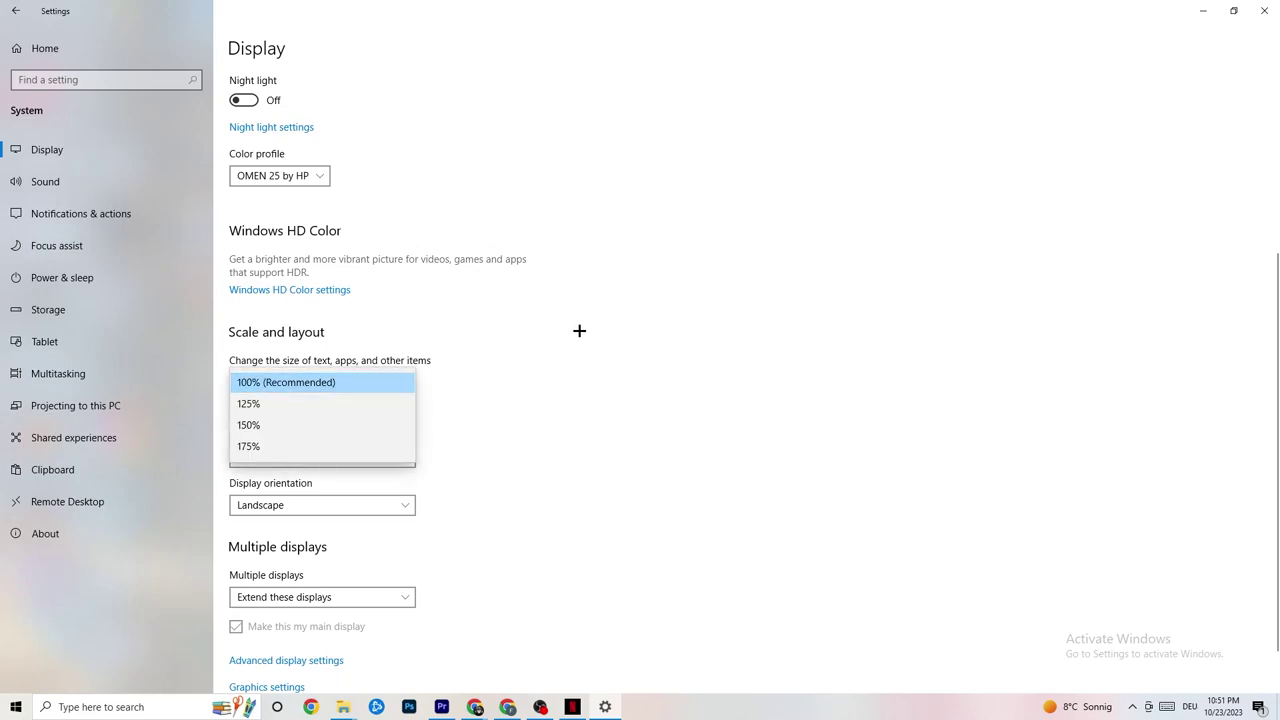
click(580, 326)
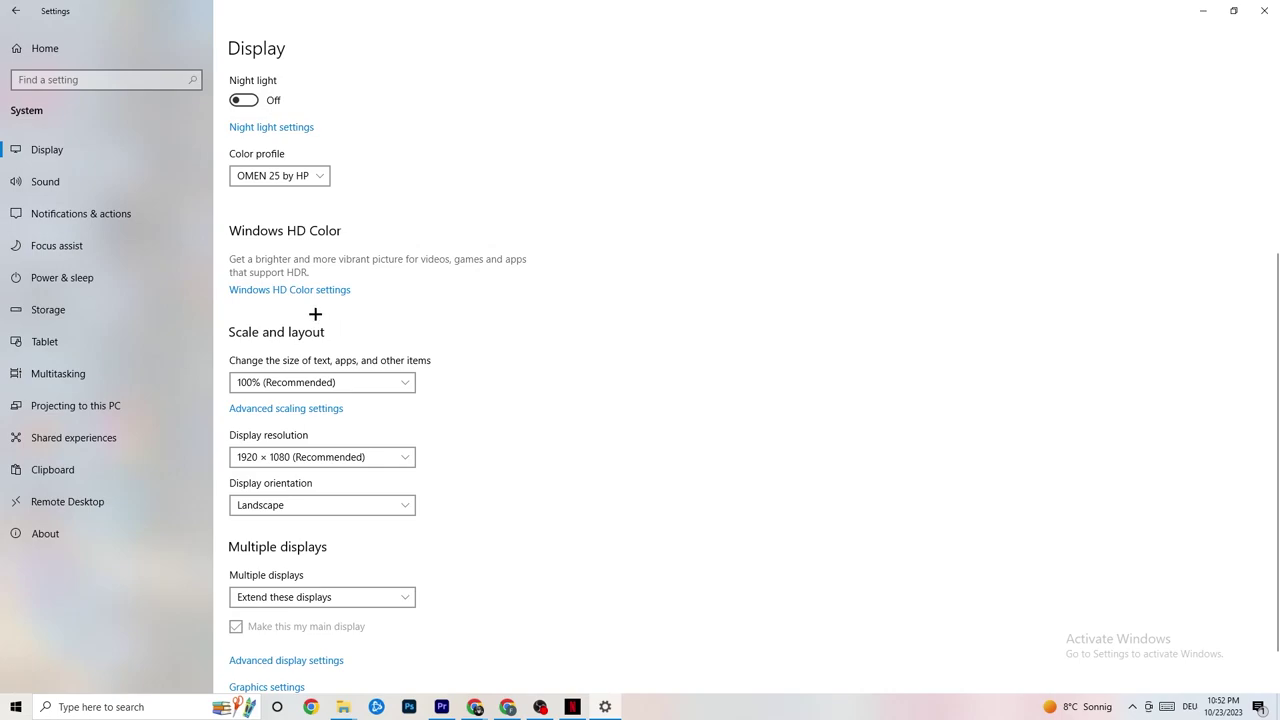
Review the available power plans through the additional power settings of Power & sleep, and close Power Options.
click(86, 277)
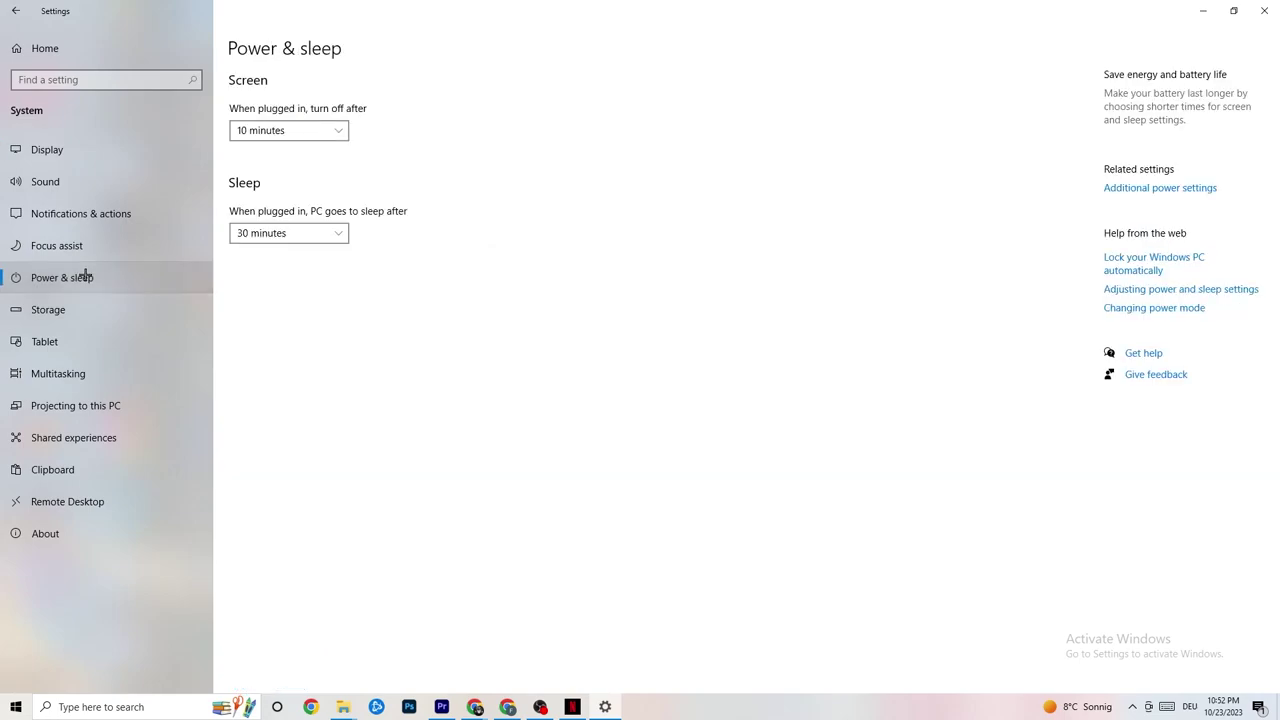
click(1173, 189)
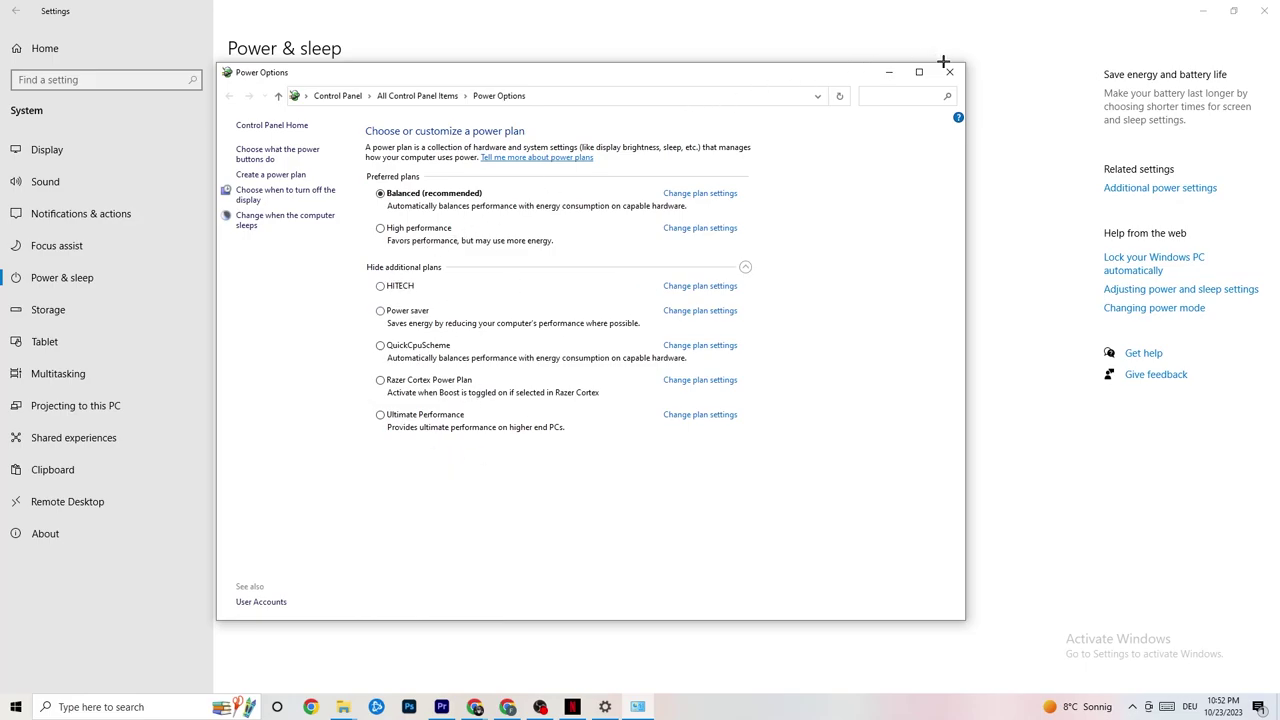
click(948, 73)
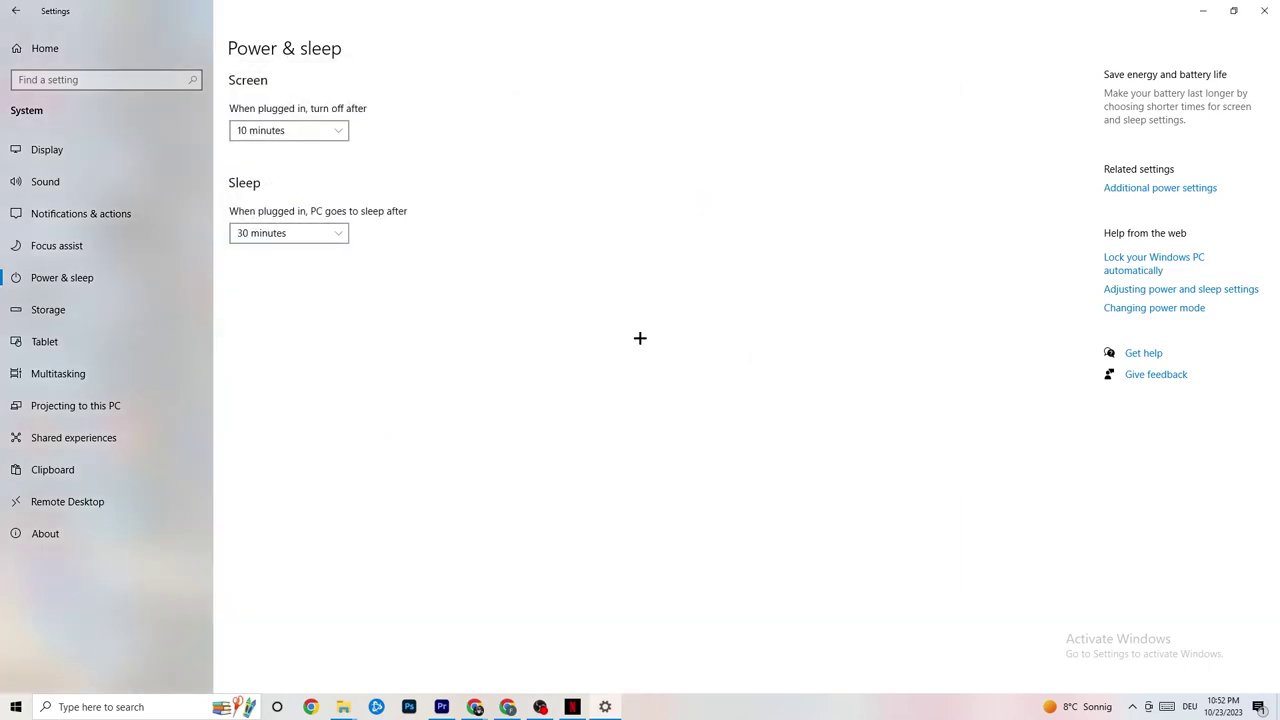
Open the Storage Sense configuration from the Storage page and review its run frequency and recycle bin deletion options.
click(90, 309)
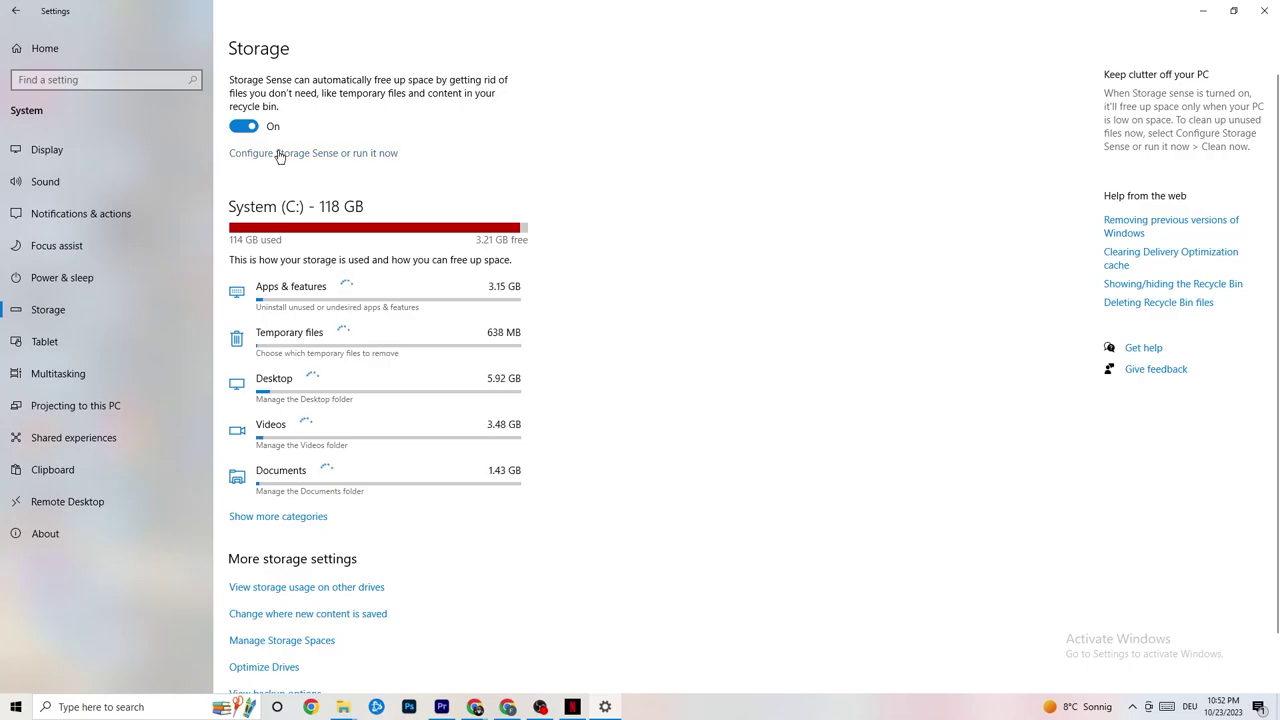
click(359, 153)
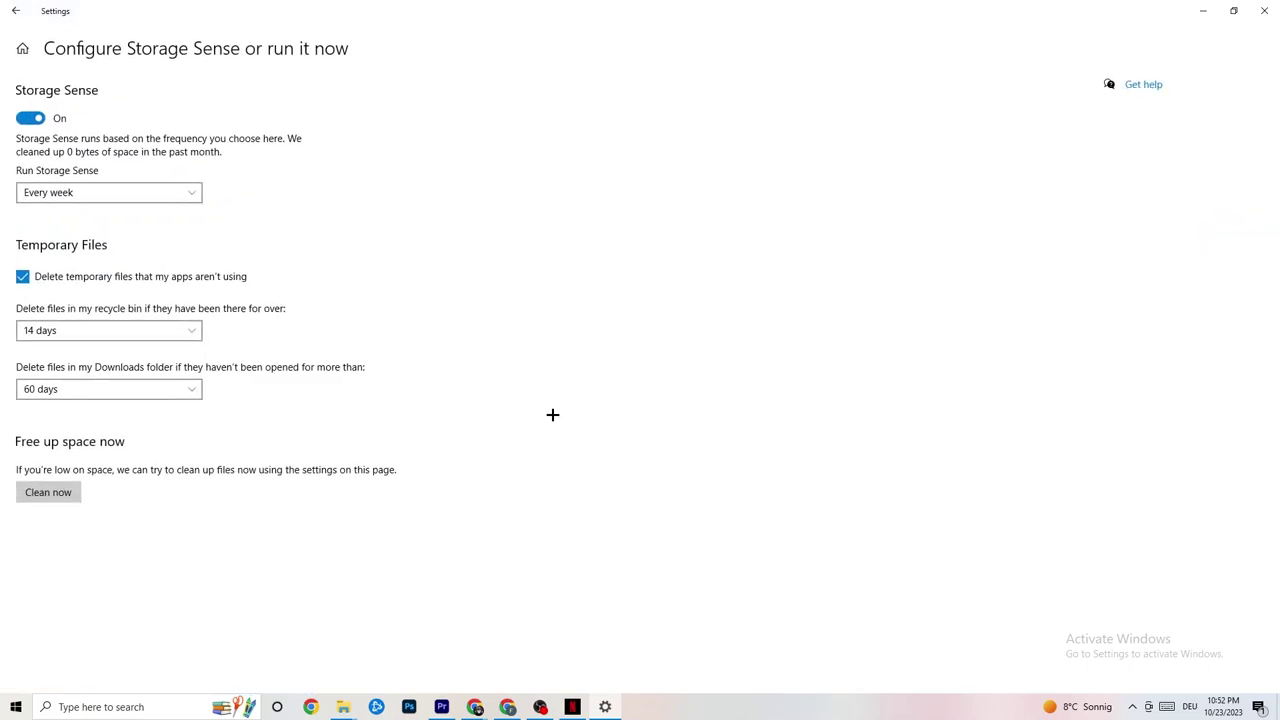
click(180, 192)
click(501, 261)
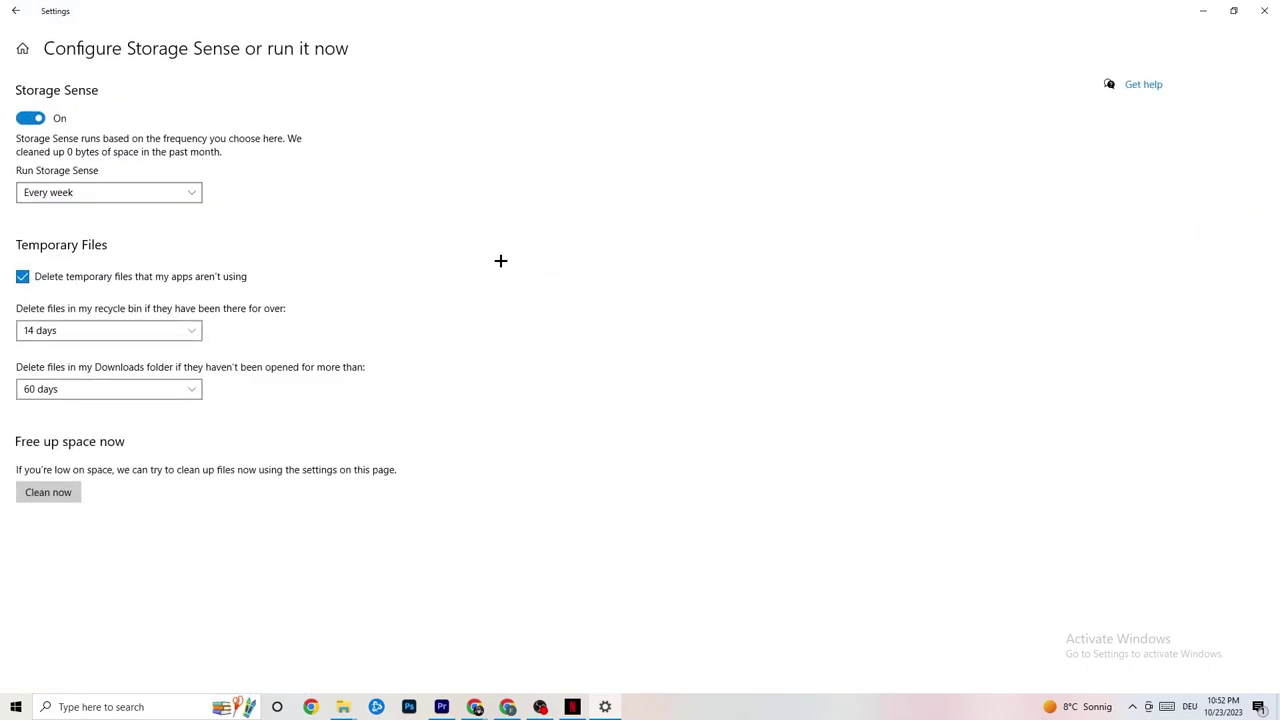
click(91, 191)
click(485, 111)
click(180, 330)
click(366, 393)
Leave the Storage settings and open the Captures page of the Gaming settings.
click(16, 11)
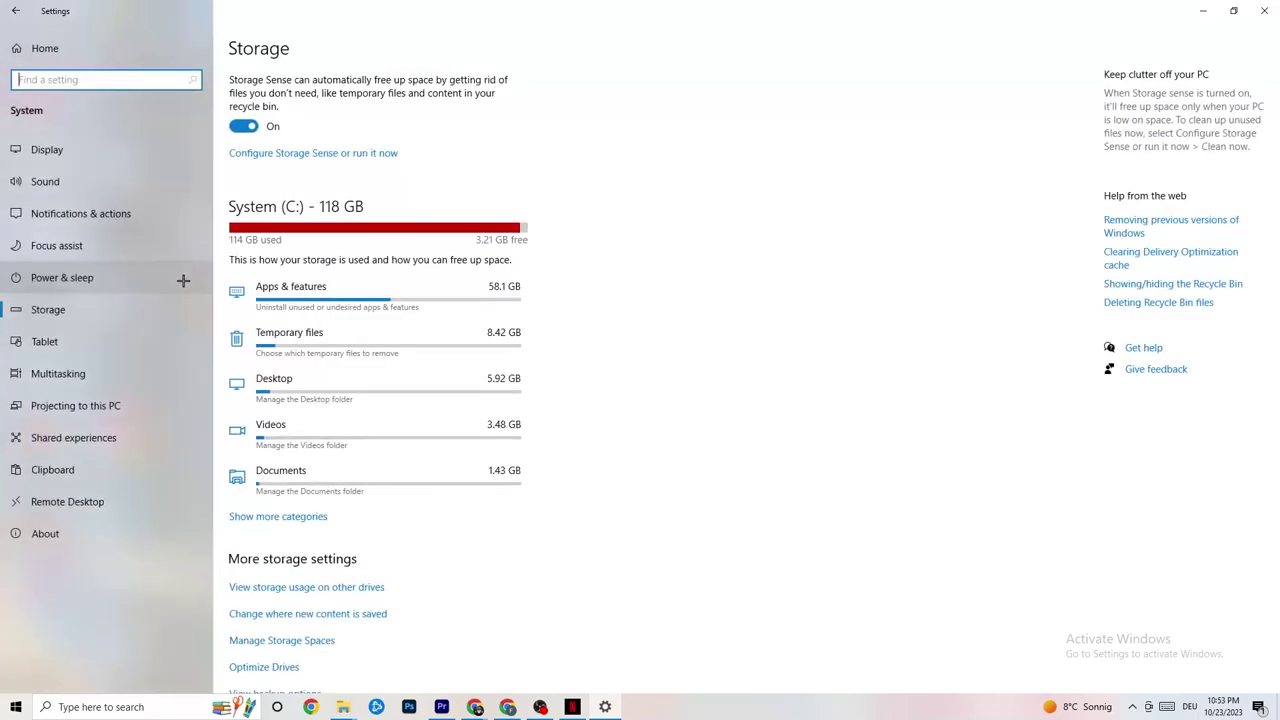
click(12, 16)
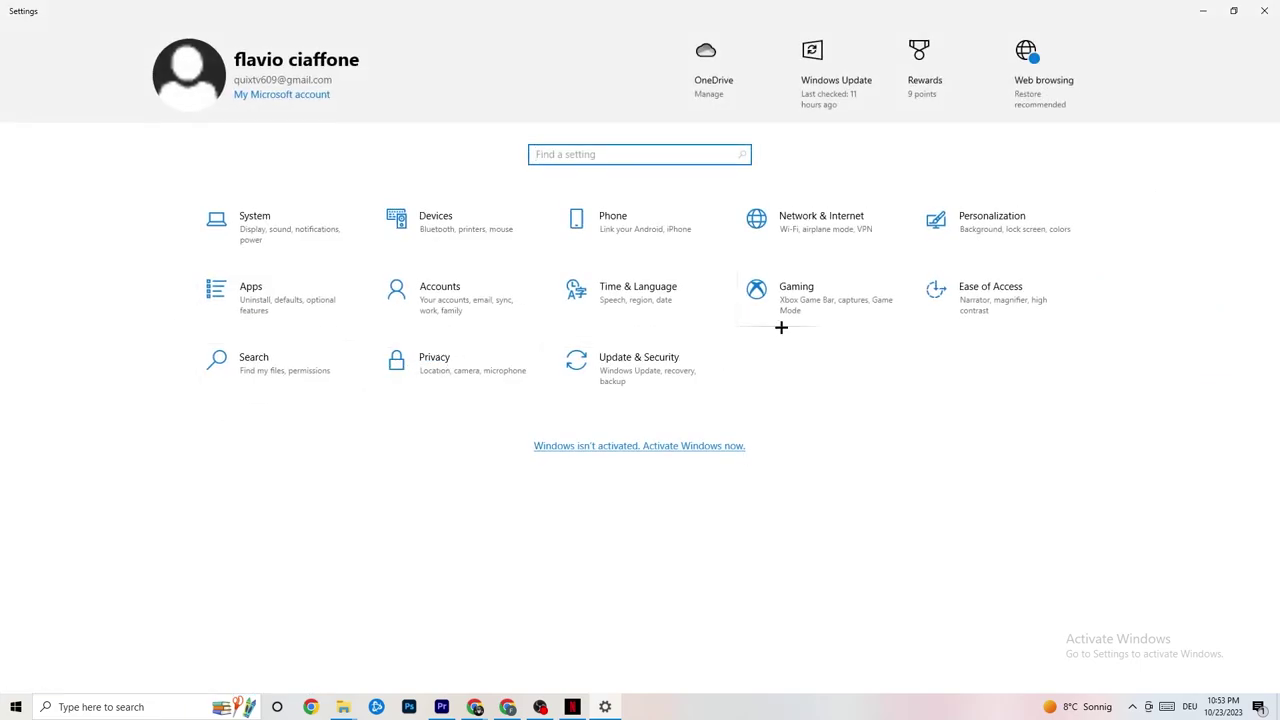
click(823, 306)
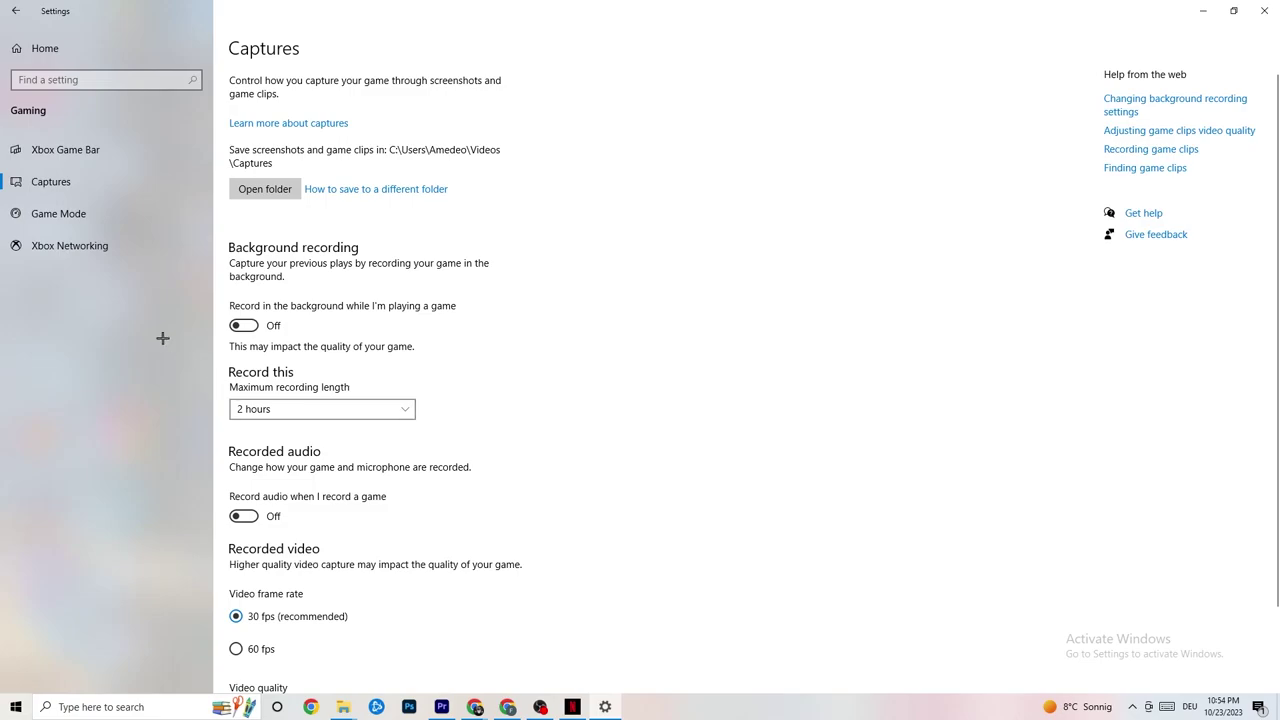
Open the Game Mode page of the Gaming settings, check its switch, and close Settings.
click(66, 214)
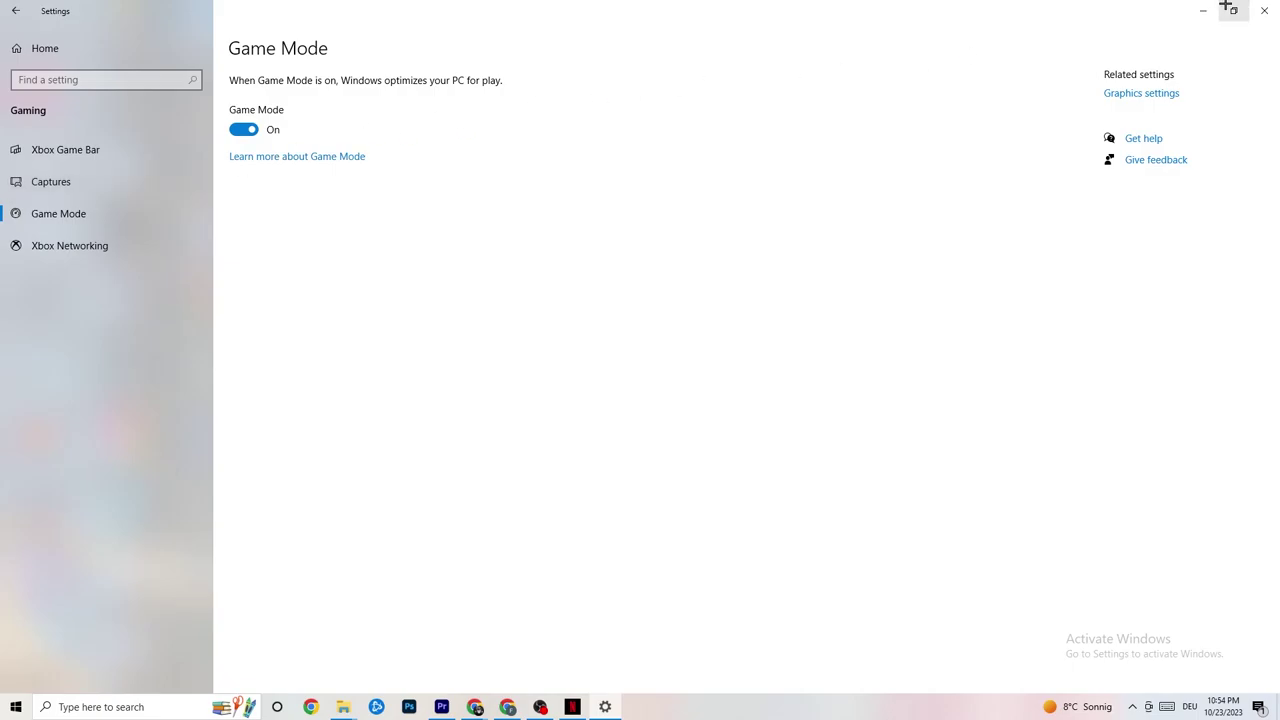
click(1264, 10)
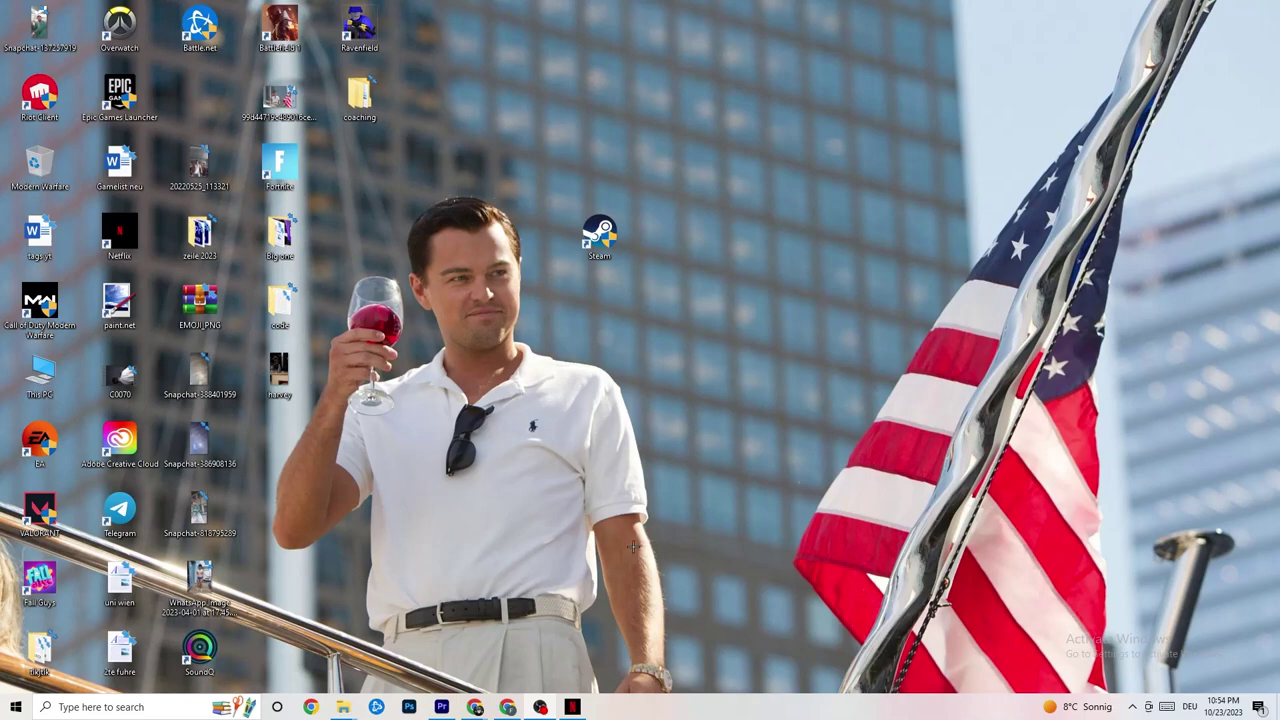
Open Task Manager and review the running apps and background processes, including the actions available for the Netflix process.
right_click(653, 716)
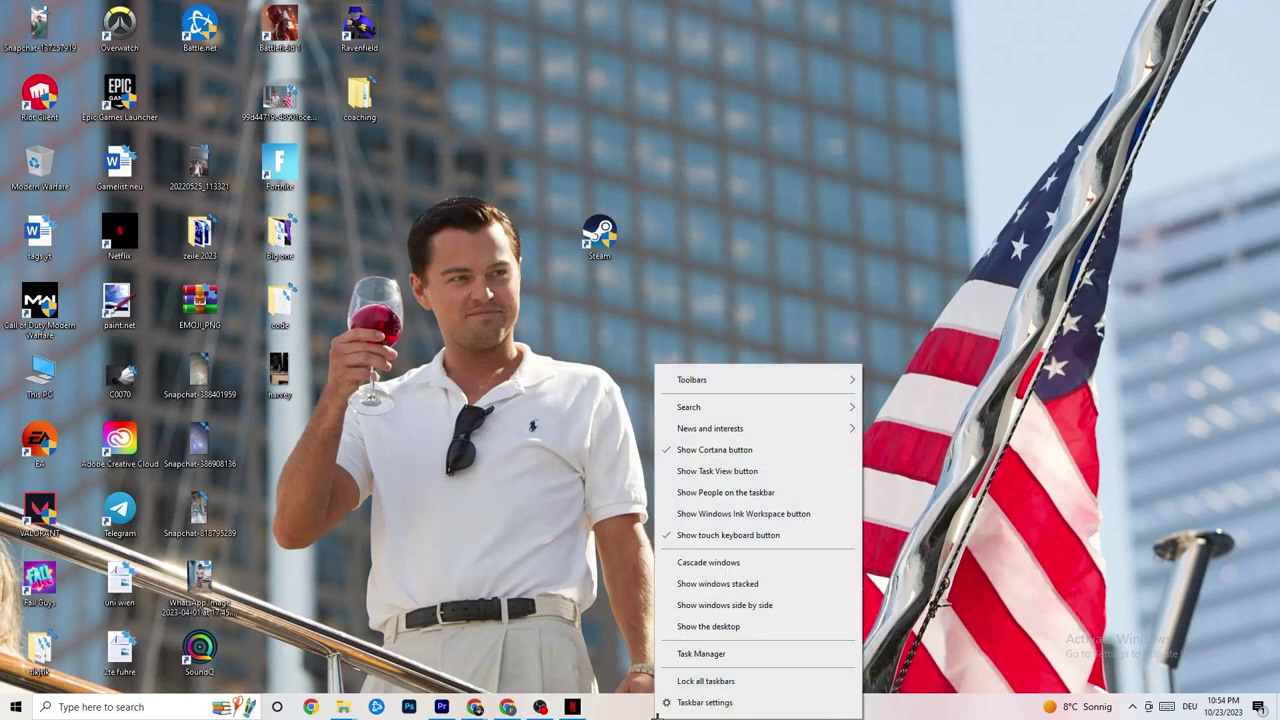
click(695, 654)
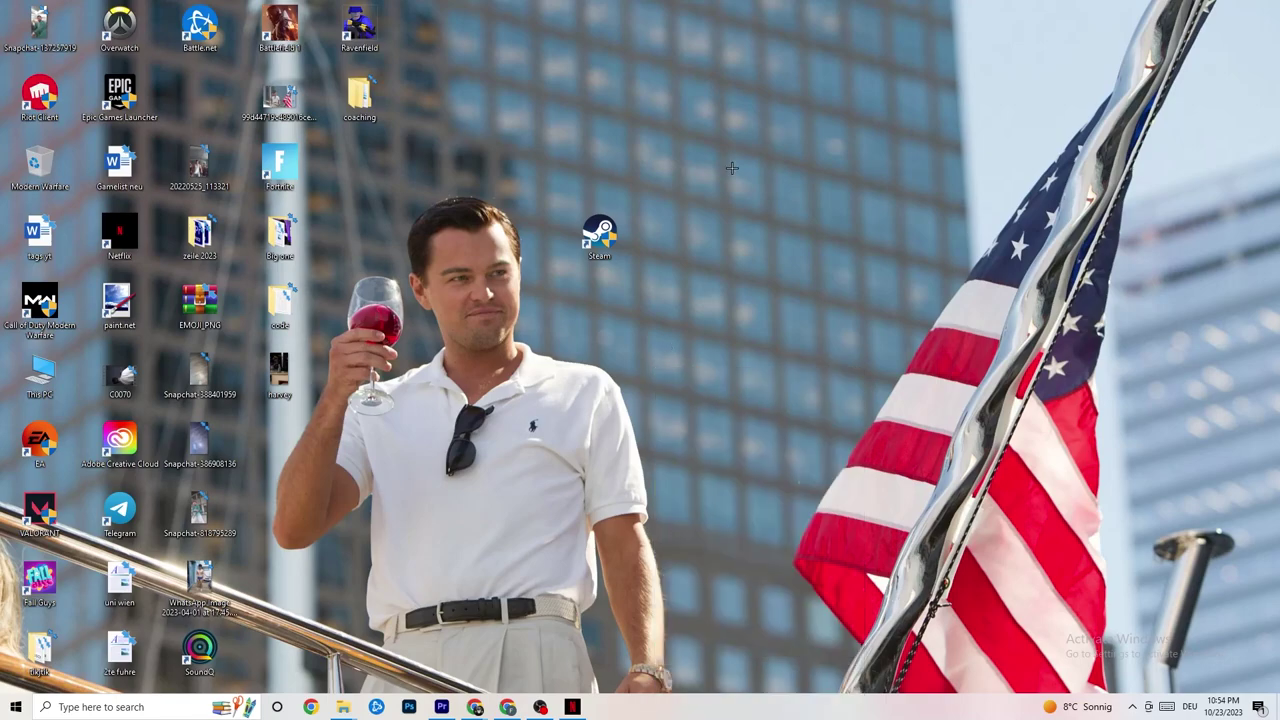
click(736, 36)
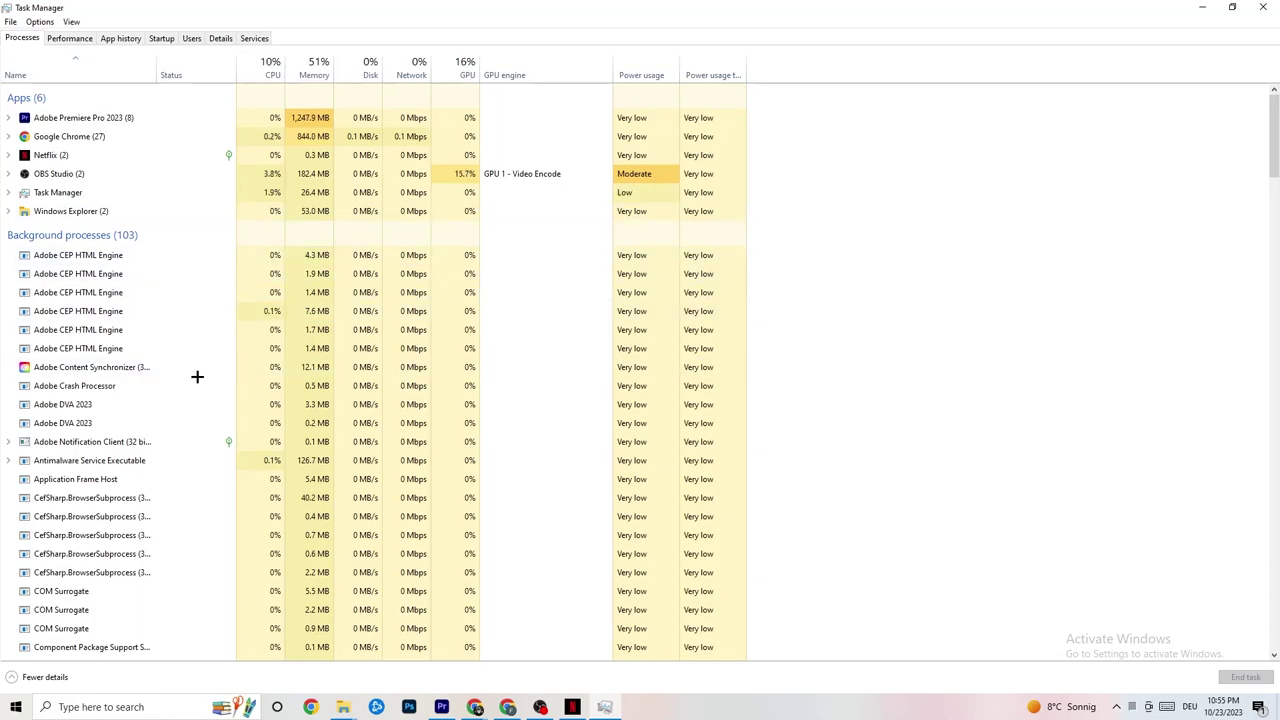
scroll(245, 440, down, 7)
scroll(248, 447, up, 7)
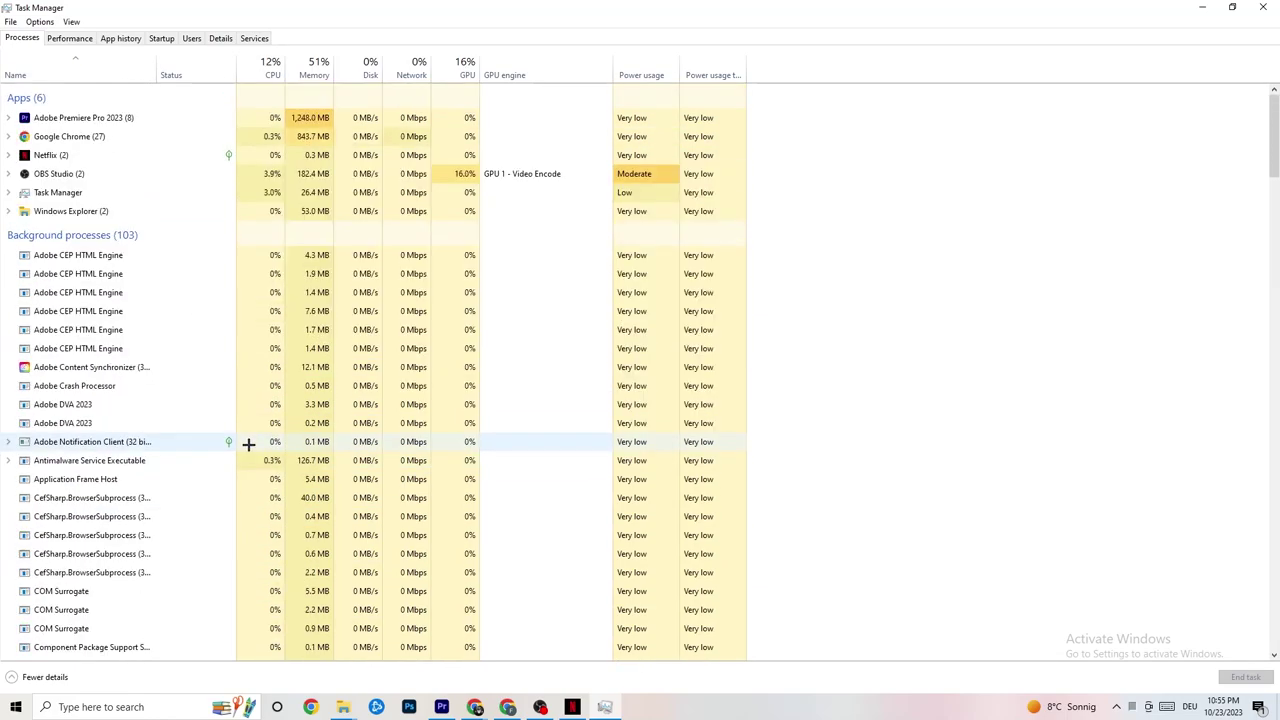
scroll(300, 400, down, 1)
scroll(160, 360, up, 1)
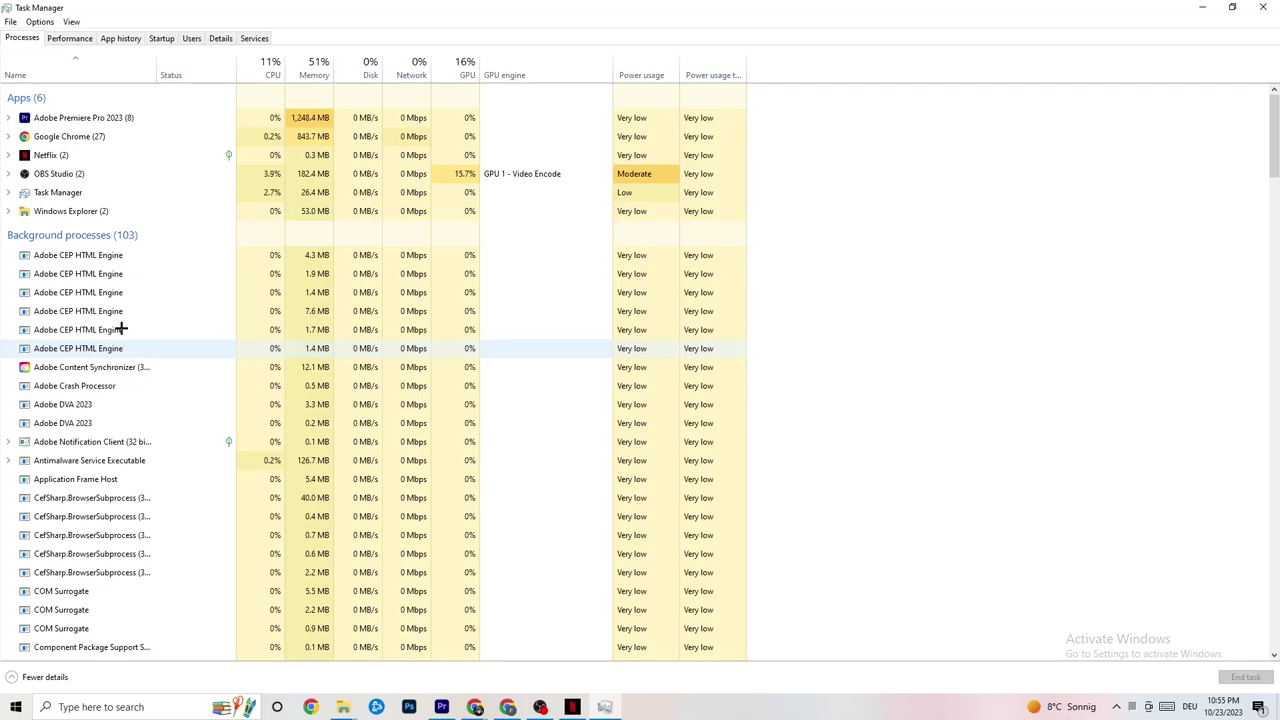
right_click(80, 155)
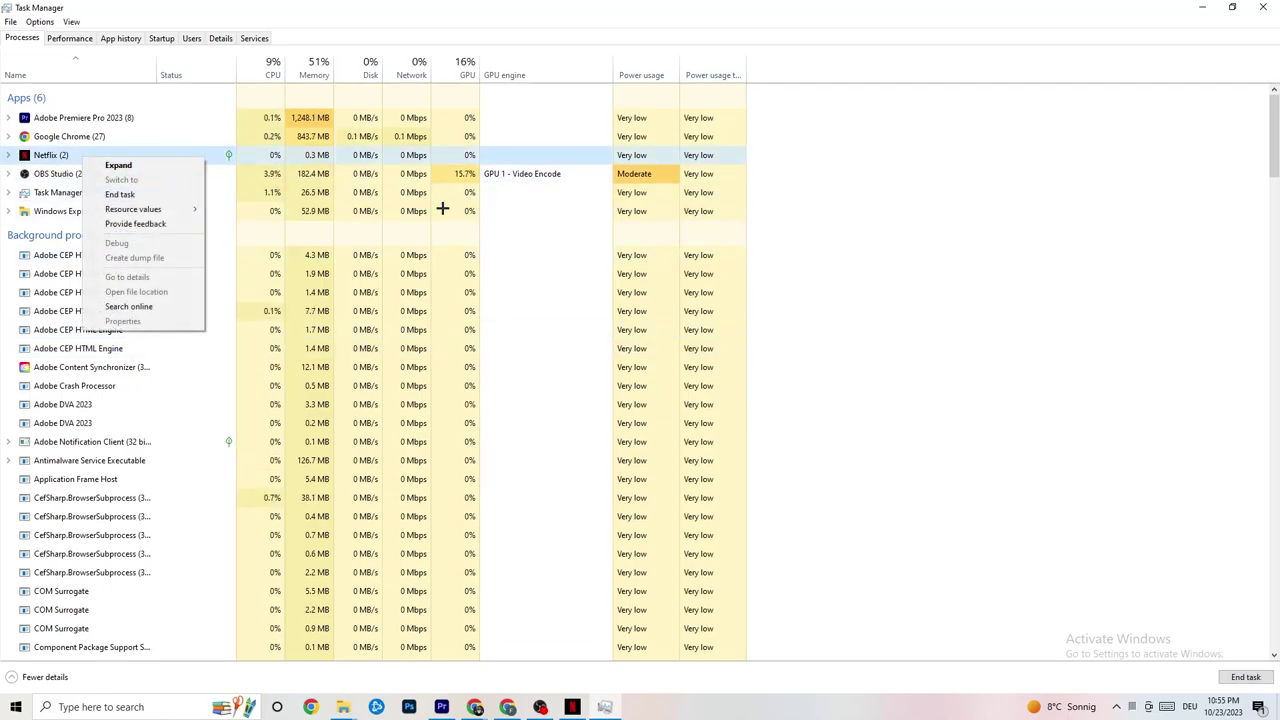
click(886, 320)
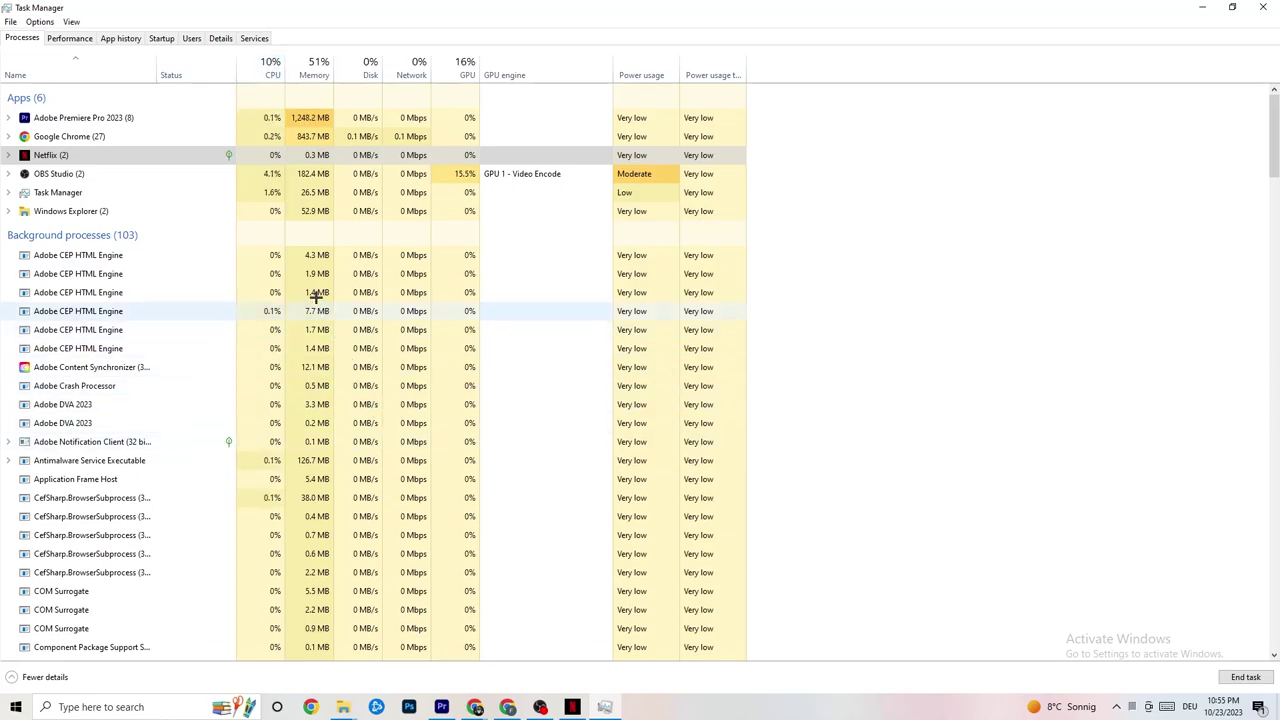
Show the detailed process list and inspect the priority option available for the Adobe Premiere Pro process.
click(212, 39)
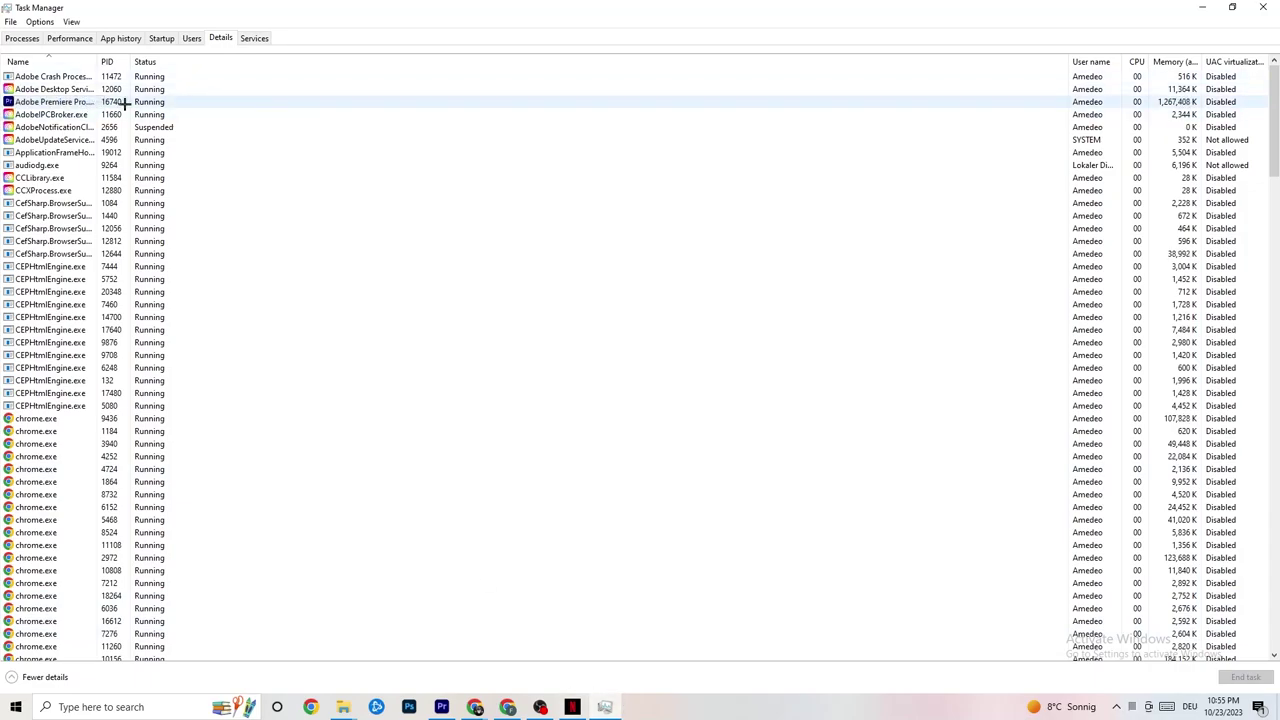
right_click(124, 103)
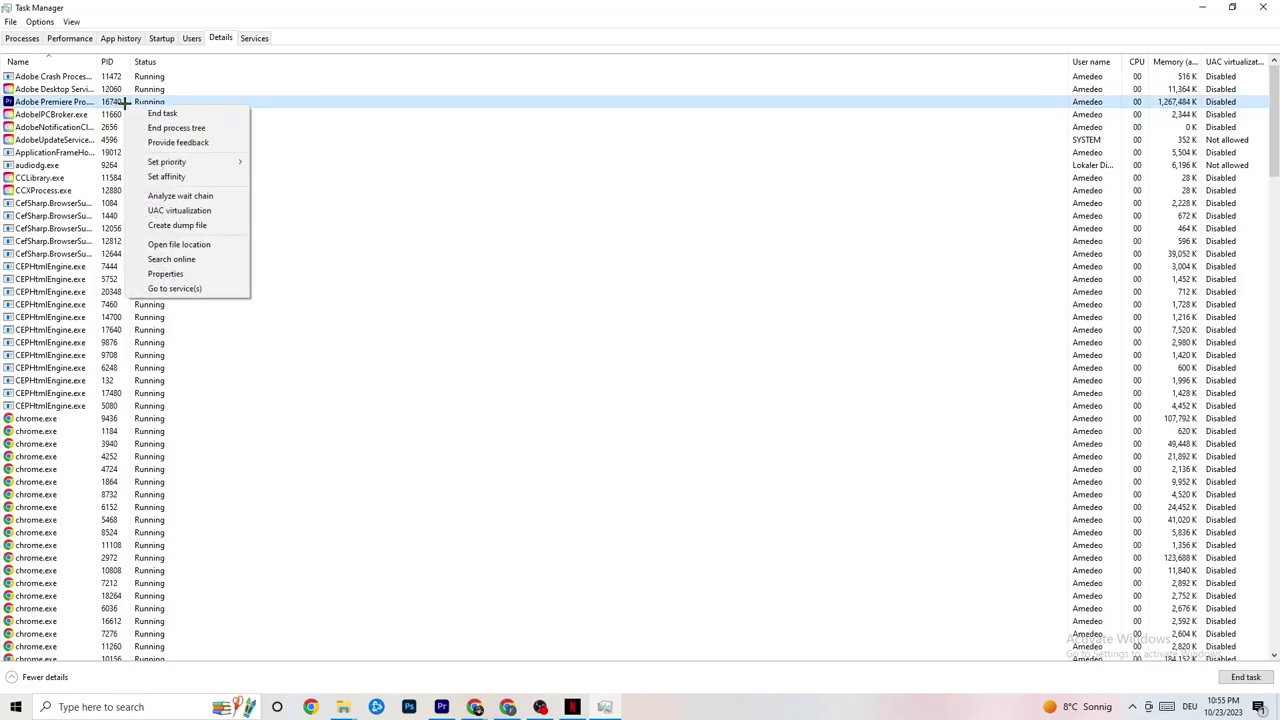
mouse_move(197, 161)
Review the startup programs and the actions available for Google Drive and Pivot Software Support, and close Task Manager.
click(161, 39)
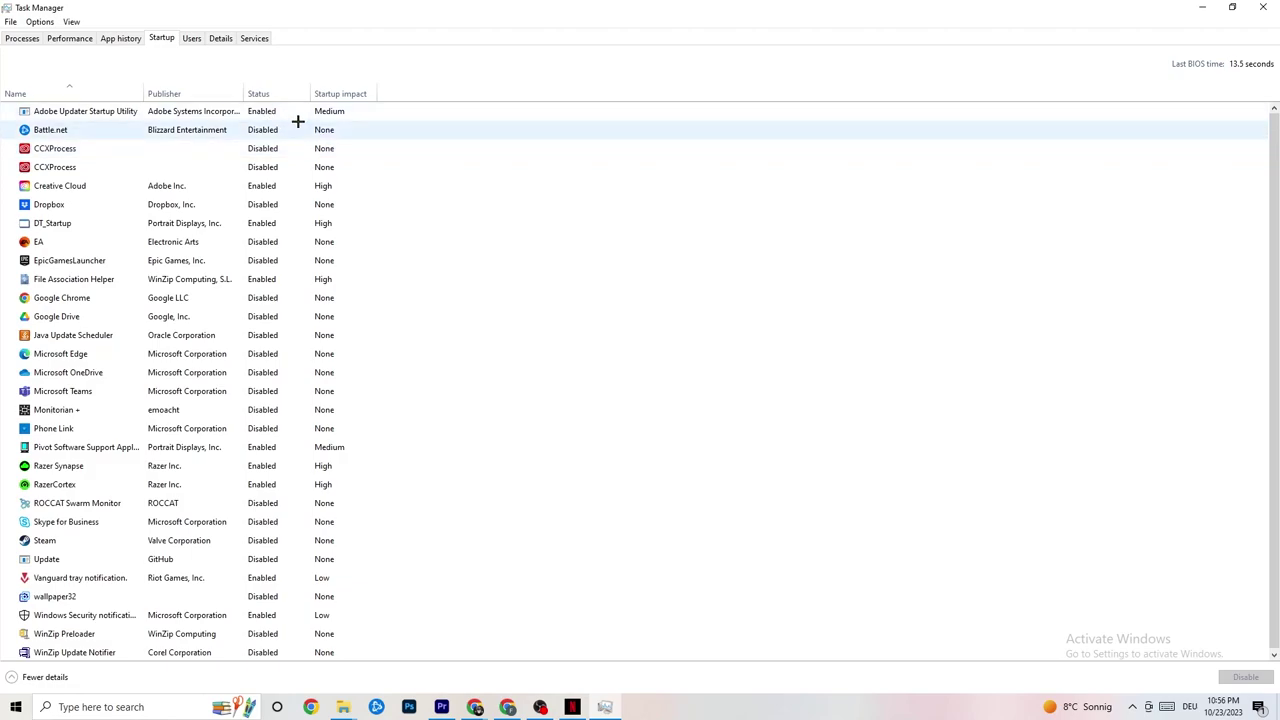
right_click(192, 317)
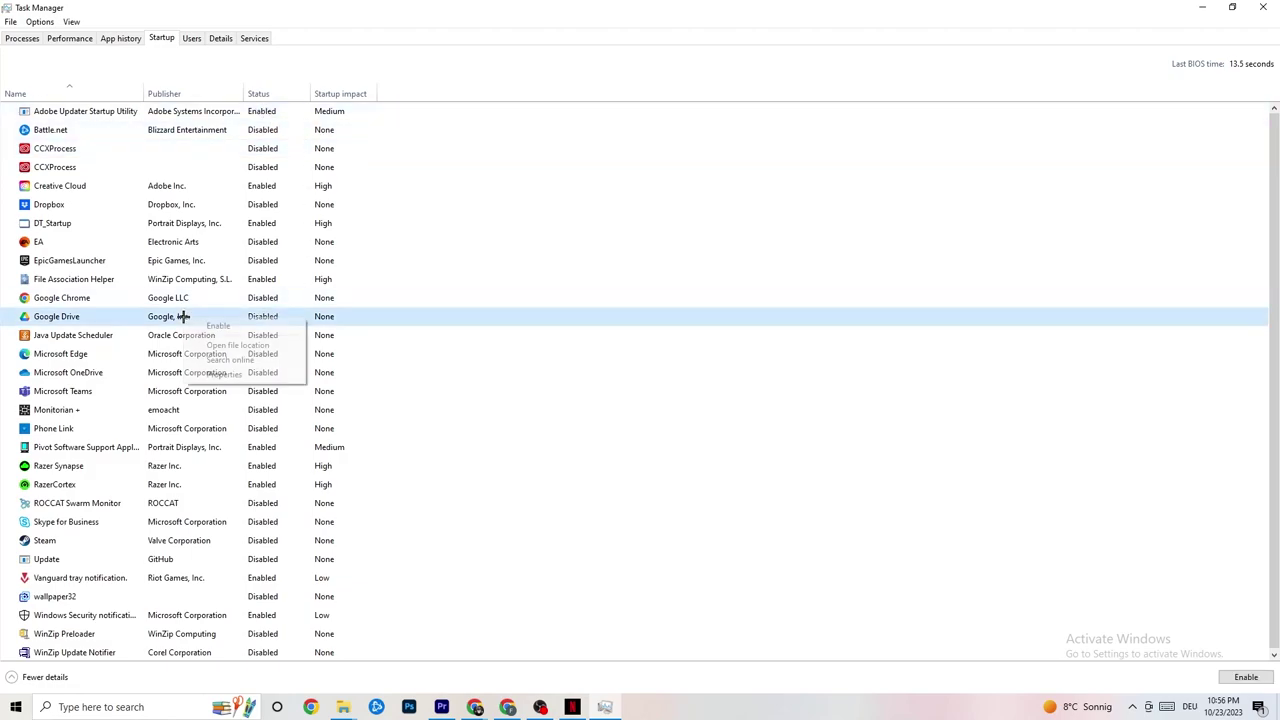
right_click(253, 447)
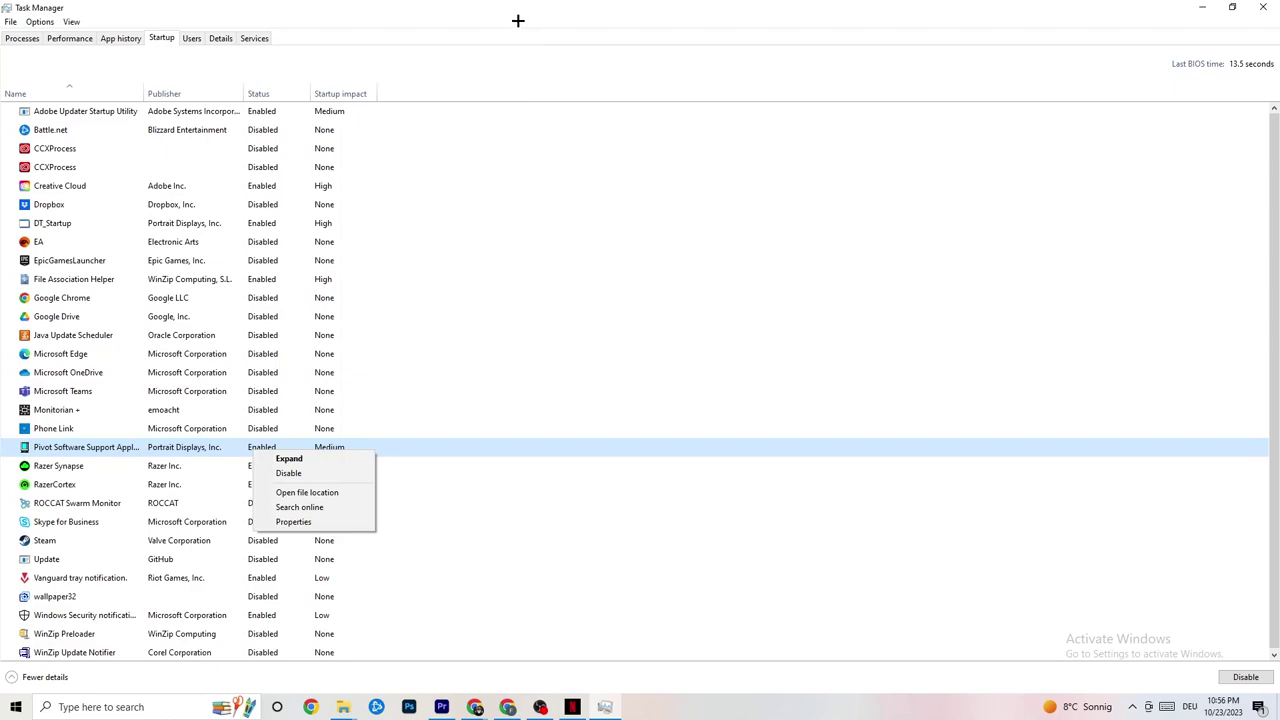
click(518, 20)
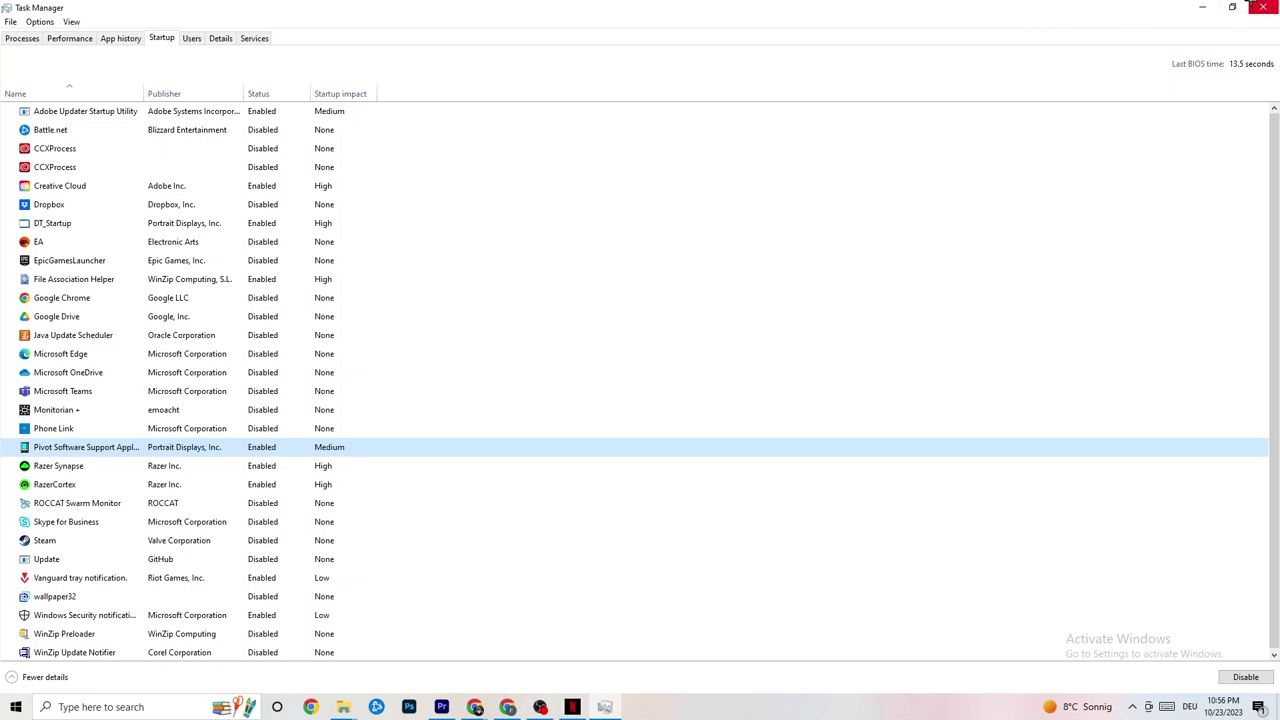
click(1262, 7)
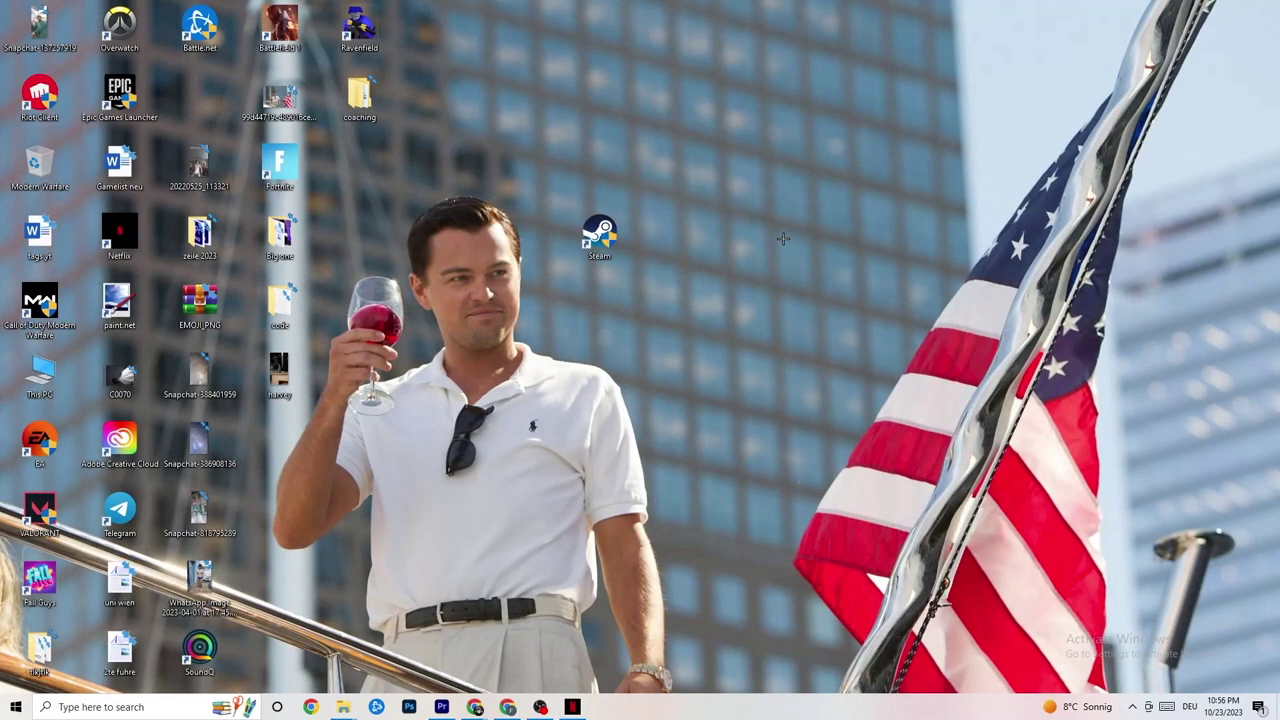